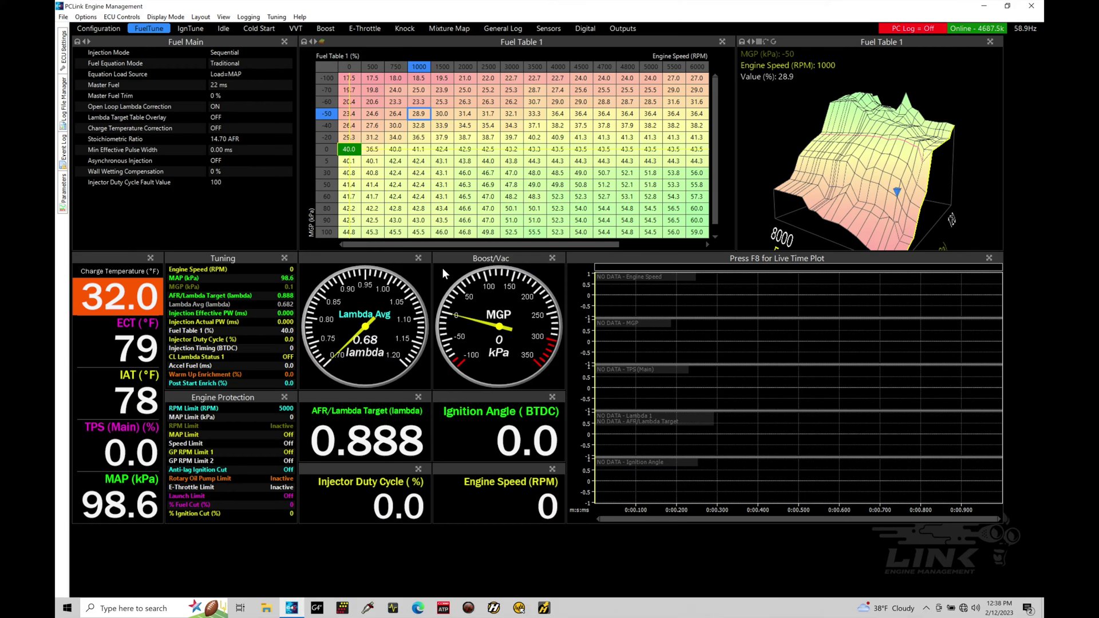
# Step: Create a new layout page named Triggers
pyautogui.rightClick(653, 32)
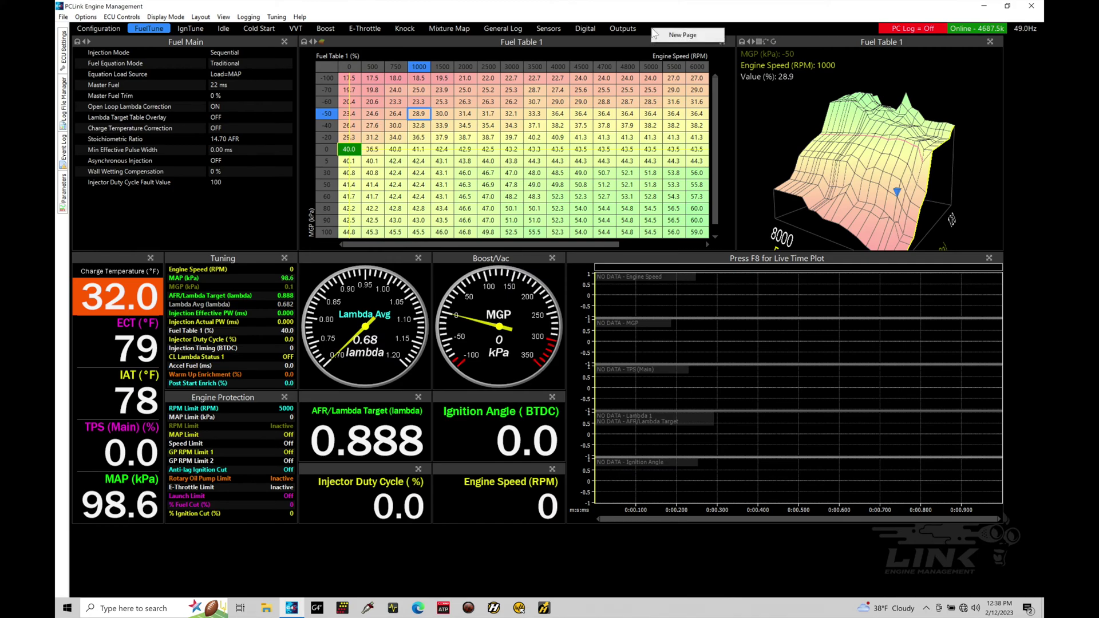
pyautogui.click(656, 34)
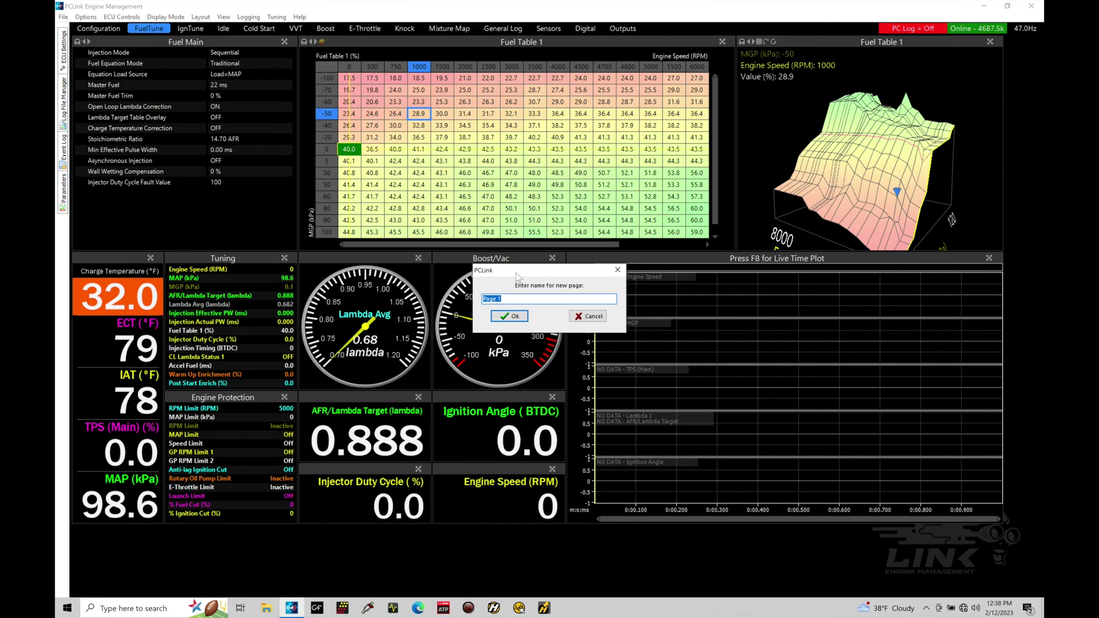
pyautogui.write('Tuning')
pyautogui.press('Return')
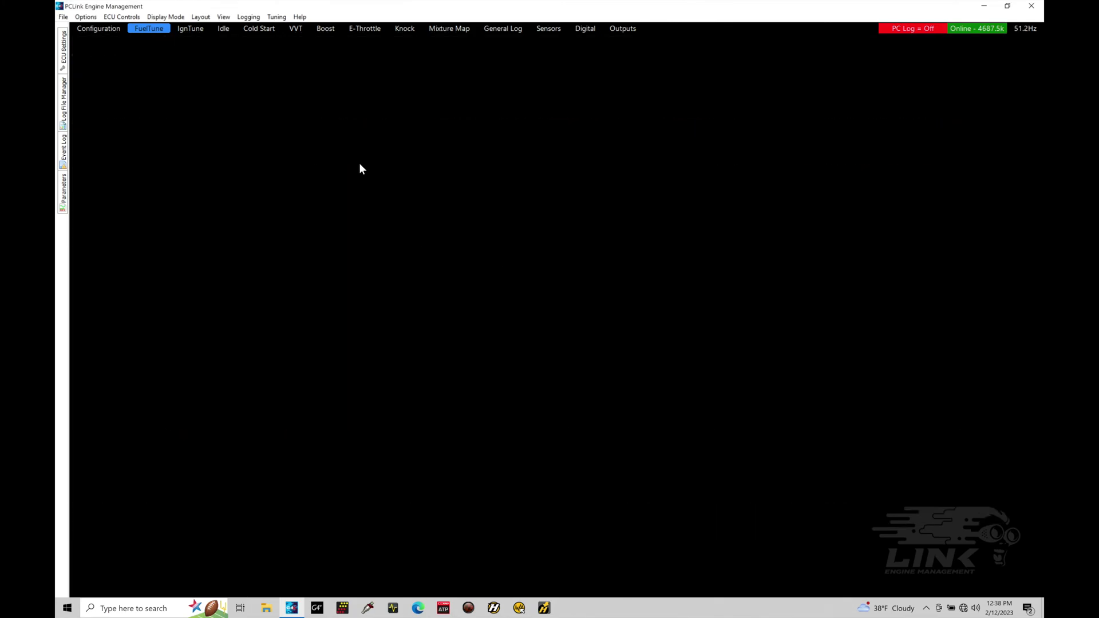
# Step: Add the Trigger Setup view from the ECU settings to the page's upper-left corner and lock its settings
pyautogui.click(64, 56)
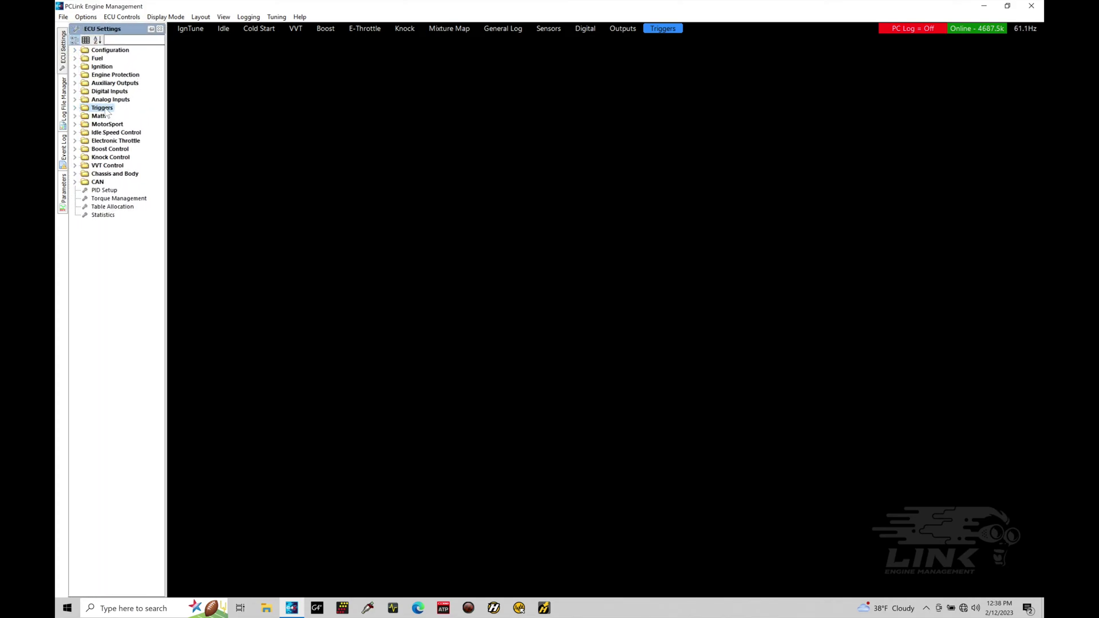
pyautogui.doubleClick(84, 110)
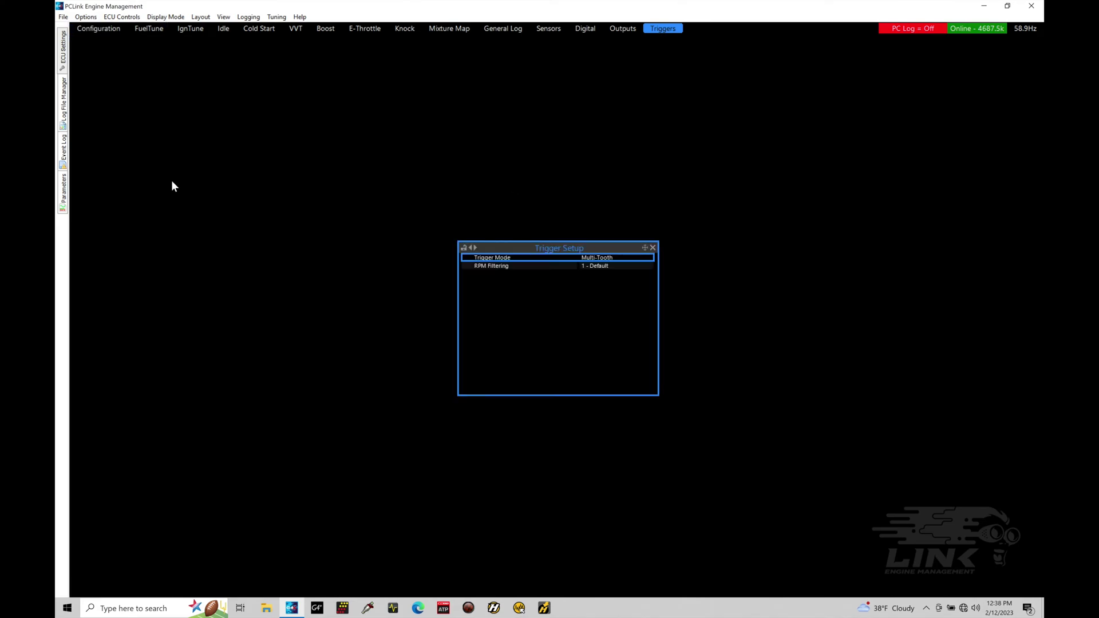
pyautogui.moveTo(556, 248); pyautogui.dragTo(150, 42)
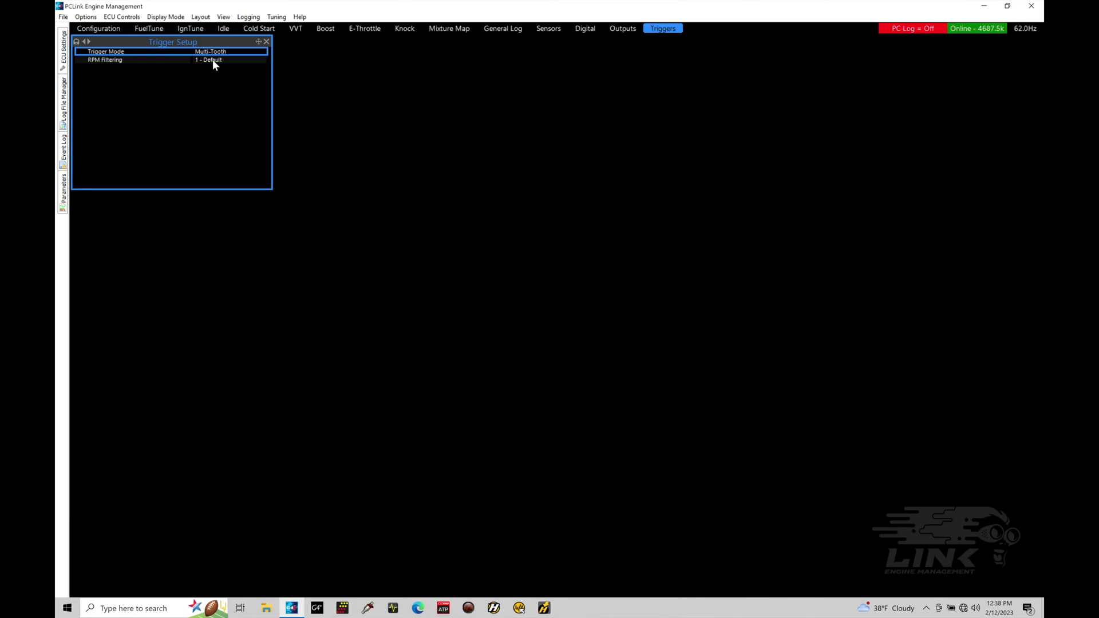
# Step: Add the Trigger 1 settings view directly beneath Trigger Setup and lock its settings
pyautogui.click(63, 51)
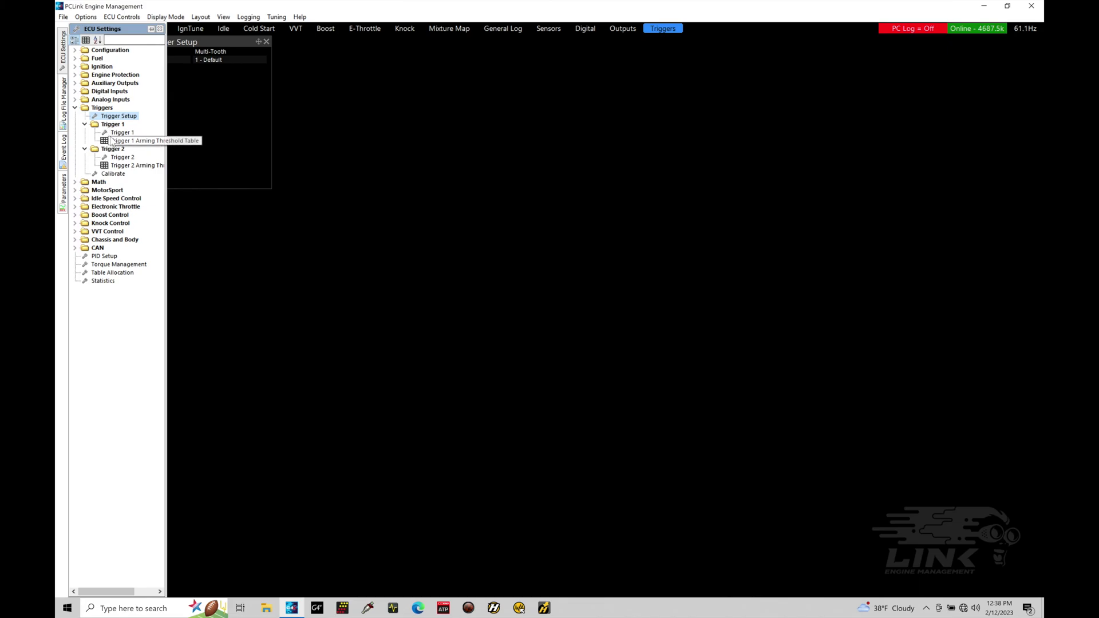
pyautogui.click(106, 133)
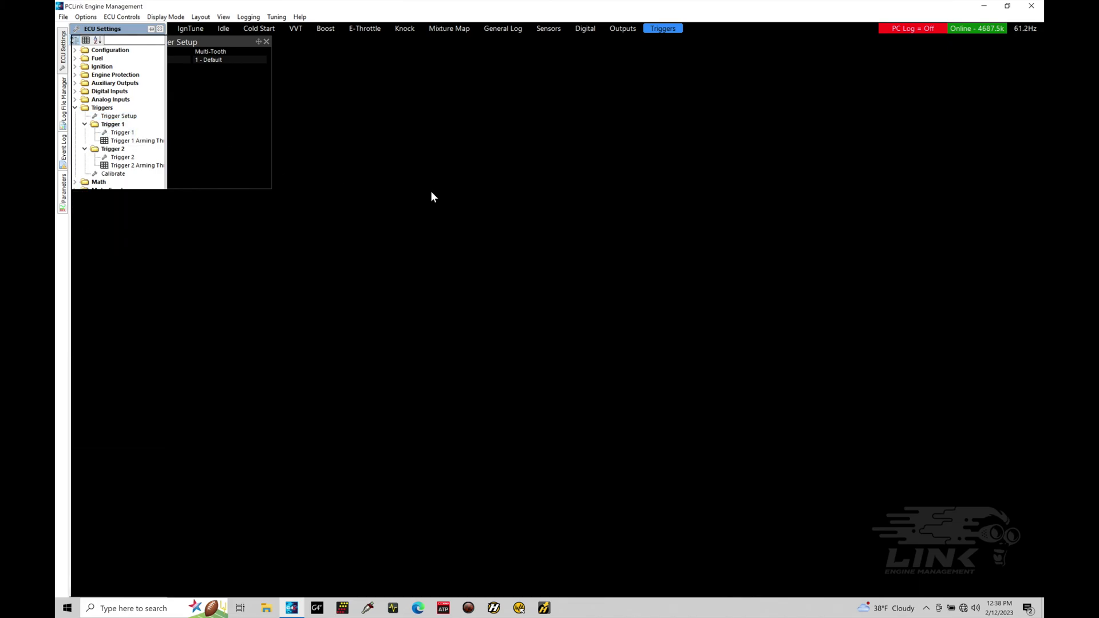
pyautogui.moveTo(575, 250); pyautogui.dragTo(186, 198)
pyautogui.click(215, 214)
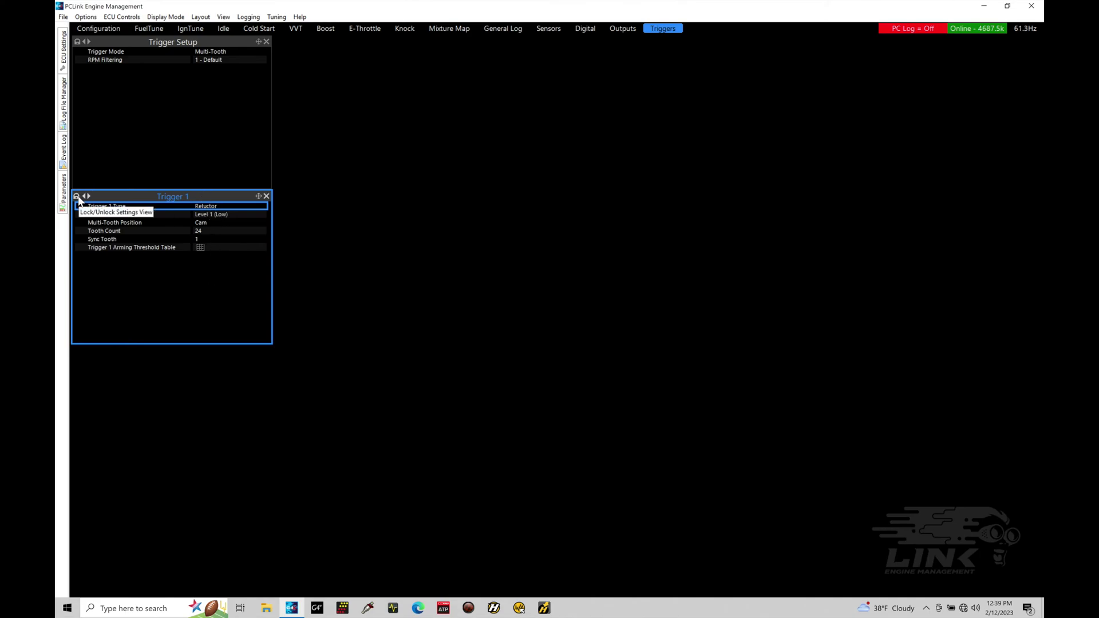
# Step: Add the Trigger 1 Arming Threshold Table directly beneath the Trigger 1 view and lock its settings
pyautogui.click(63, 50)
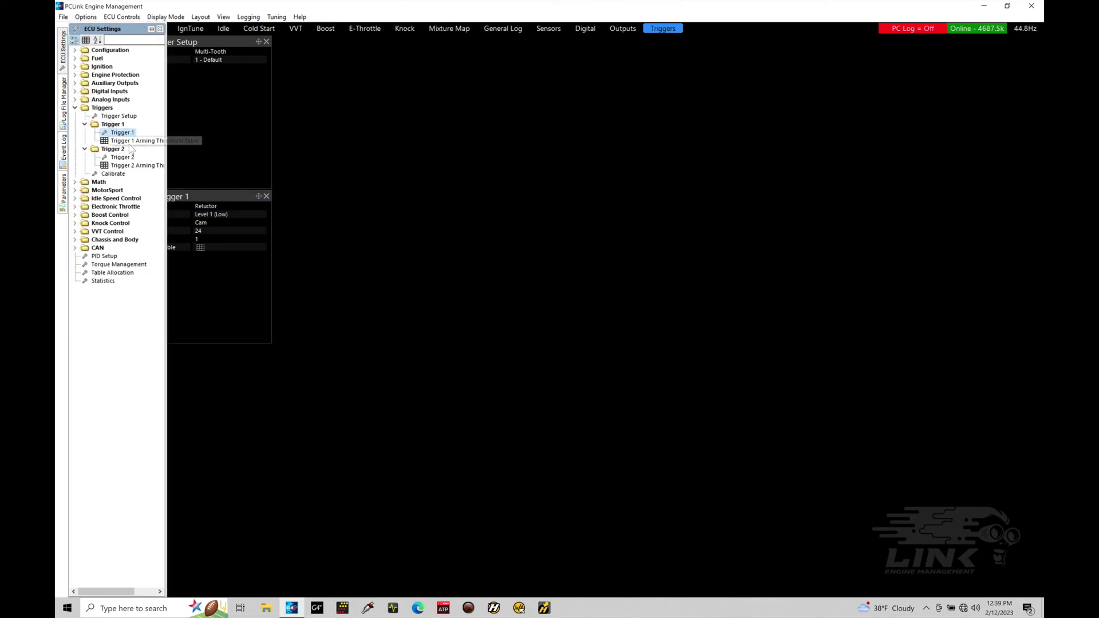
pyautogui.doubleClick(132, 143)
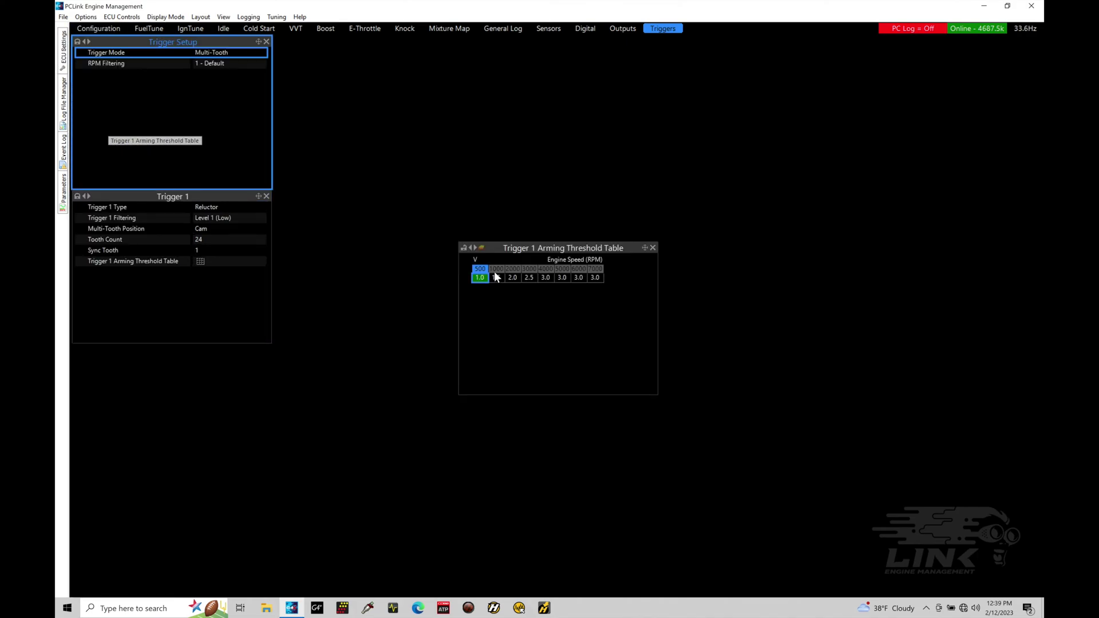
pyautogui.moveTo(541, 253); pyautogui.dragTo(159, 351)
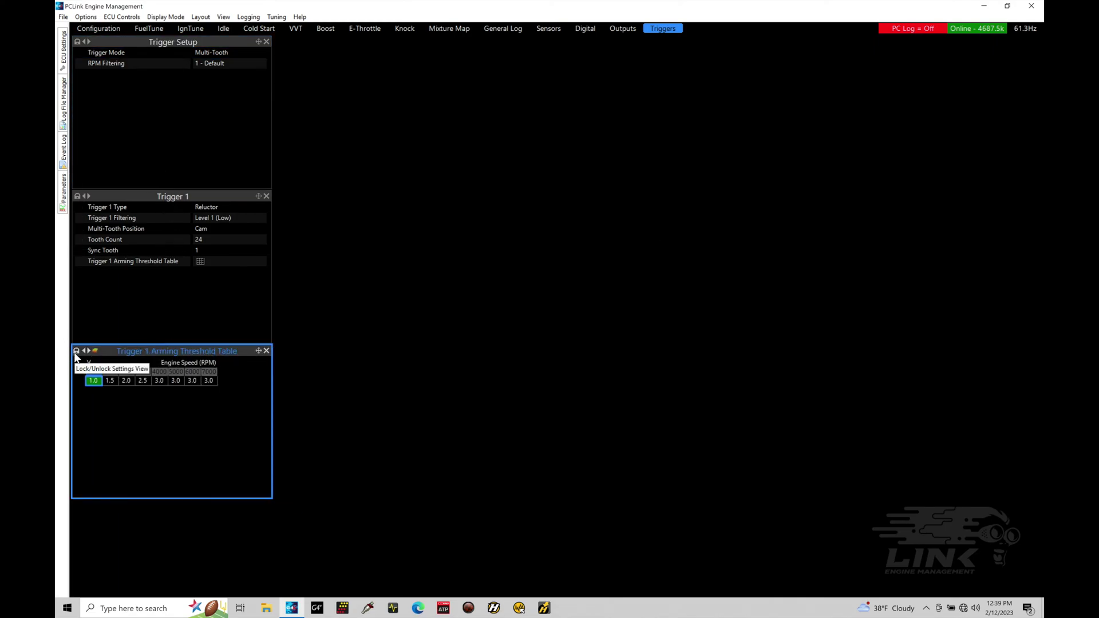
pyautogui.click(140, 382)
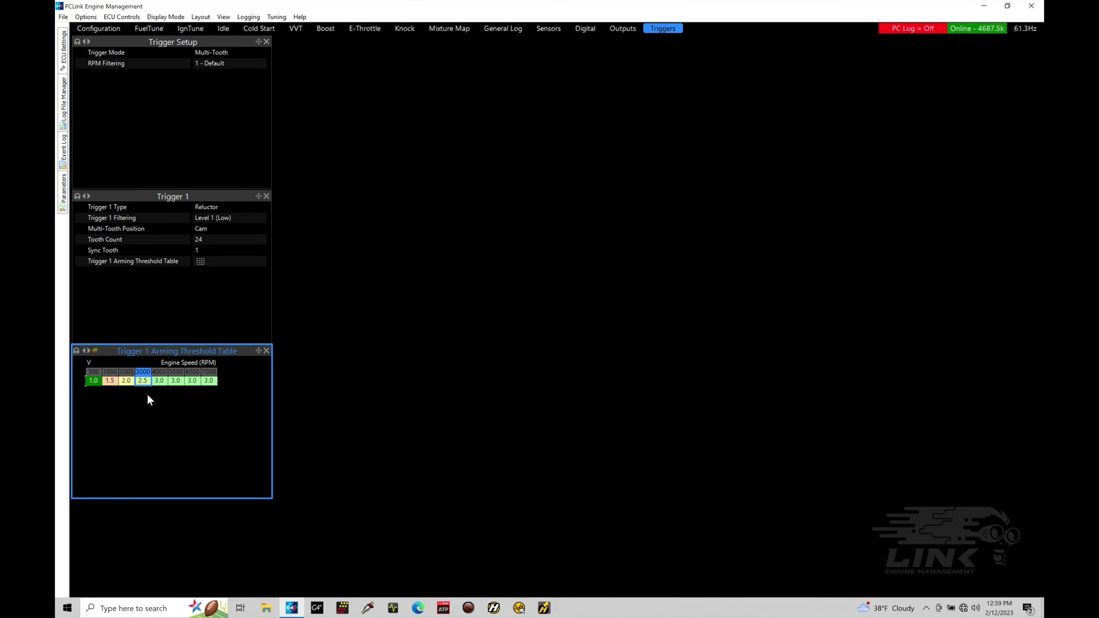
# Step: Add the Trigger 2 settings view beside Trigger Setup, keep it on the page and lock it in place
pyautogui.moveTo(67, 65)
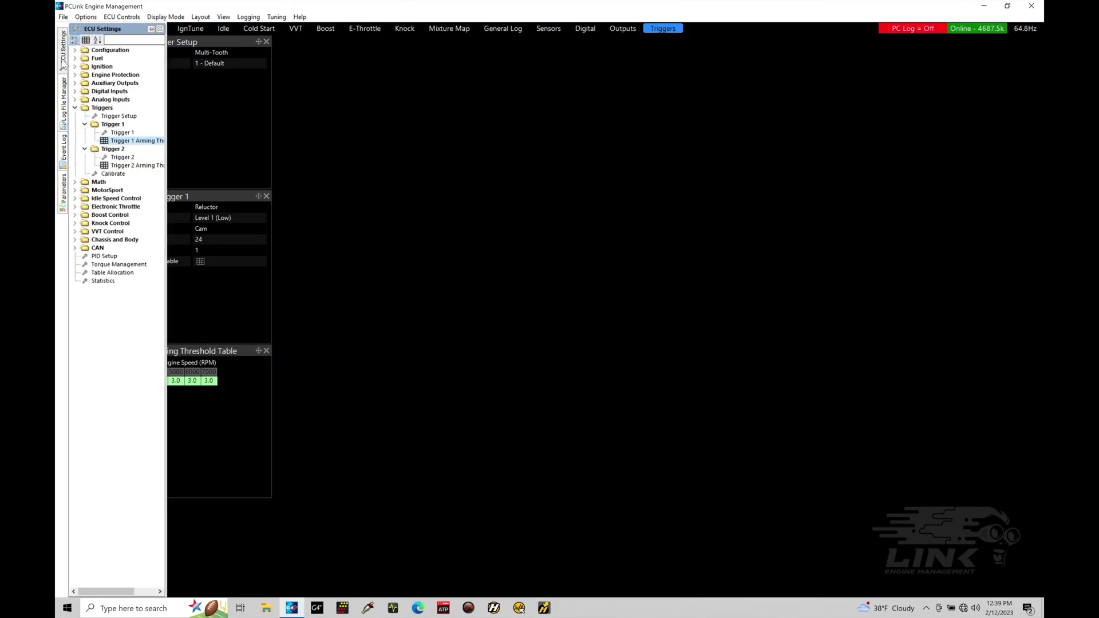
pyautogui.doubleClick(120, 158)
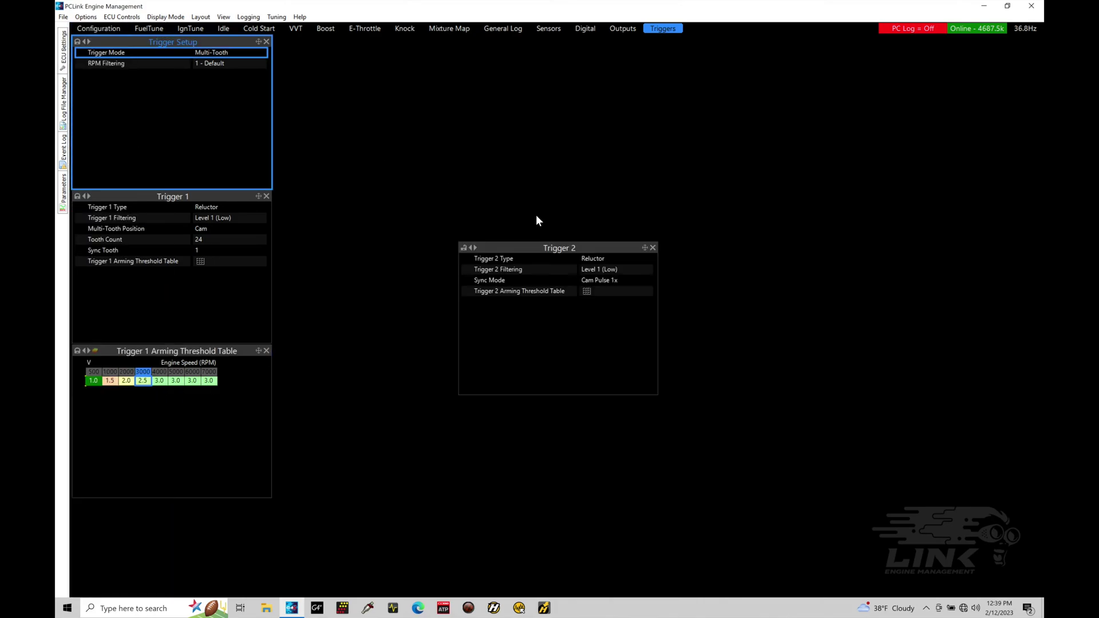
pyautogui.moveTo(547, 247); pyautogui.dragTo(379, 44)
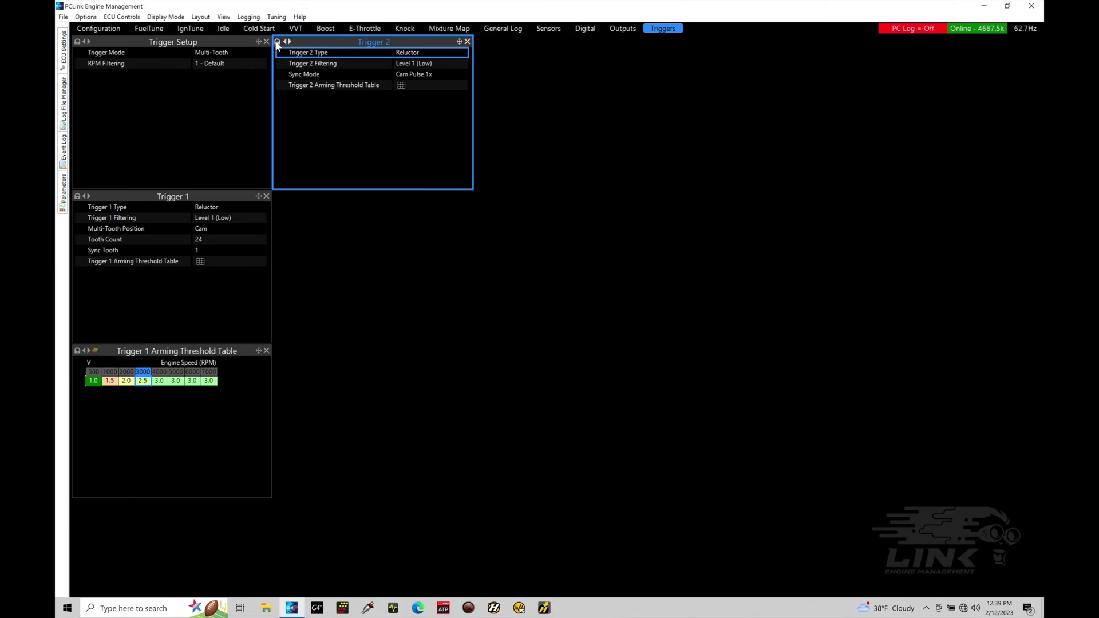
pyautogui.click(467, 41)
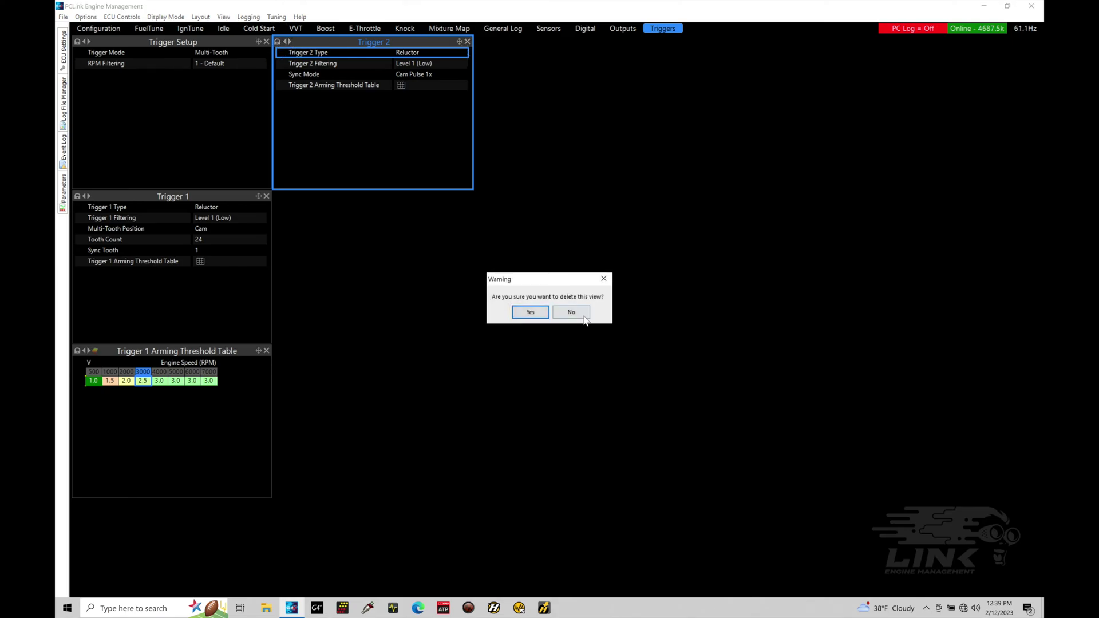
pyautogui.click(580, 313)
pyautogui.click(459, 42)
# Step: Add the Trigger 2 Arming Threshold Table beneath the Trigger 2 view, widened to fit all RPM columns, and lock it
pyautogui.click(62, 55)
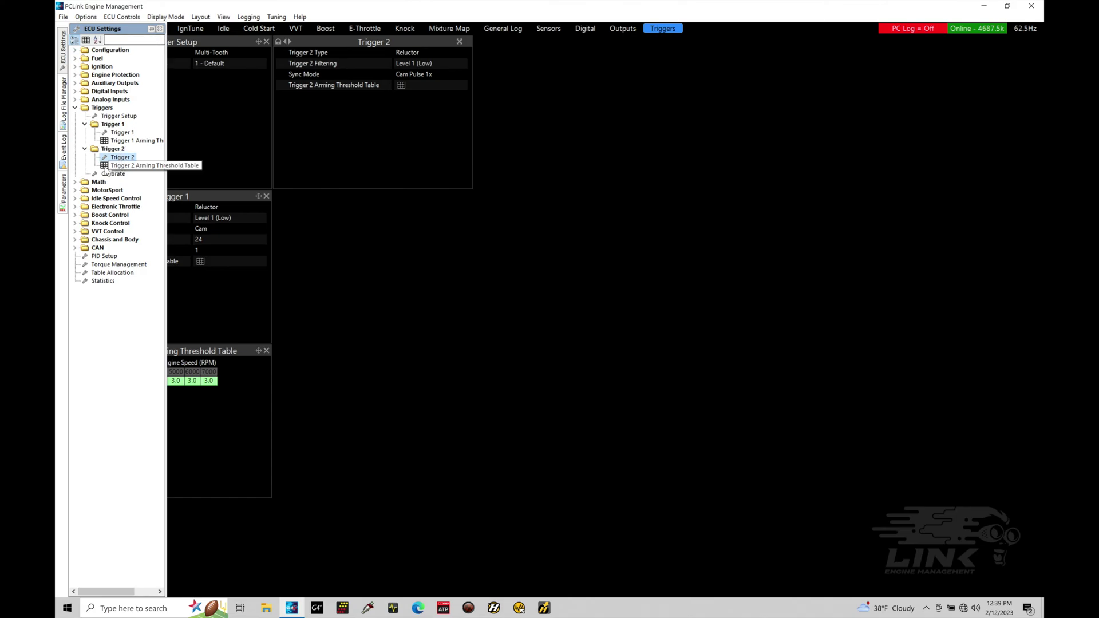
pyautogui.doubleClick(107, 166)
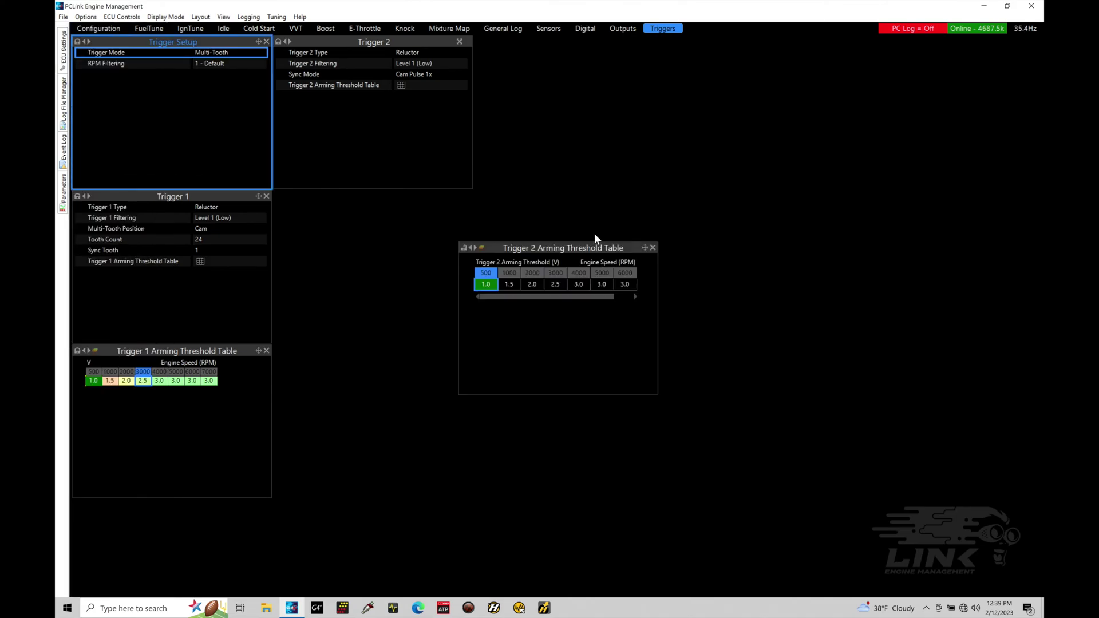
pyautogui.moveTo(602, 247); pyautogui.dragTo(417, 195)
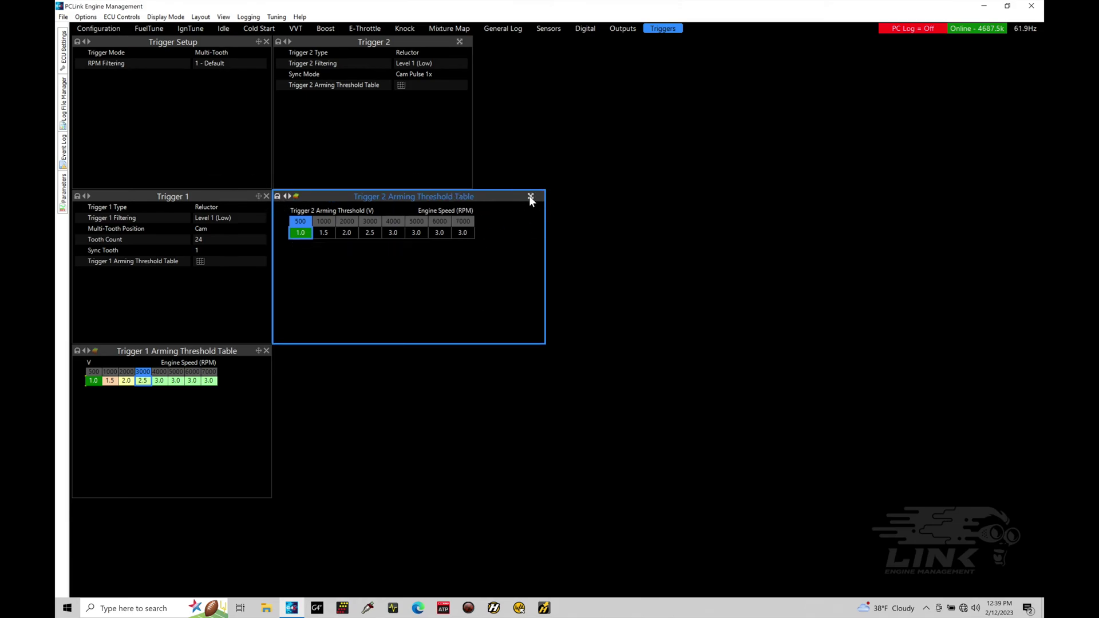
# Step: Add the Calibrate view beneath the Trigger 2 Arming Threshold Table and lock its settings
pyautogui.click(61, 56)
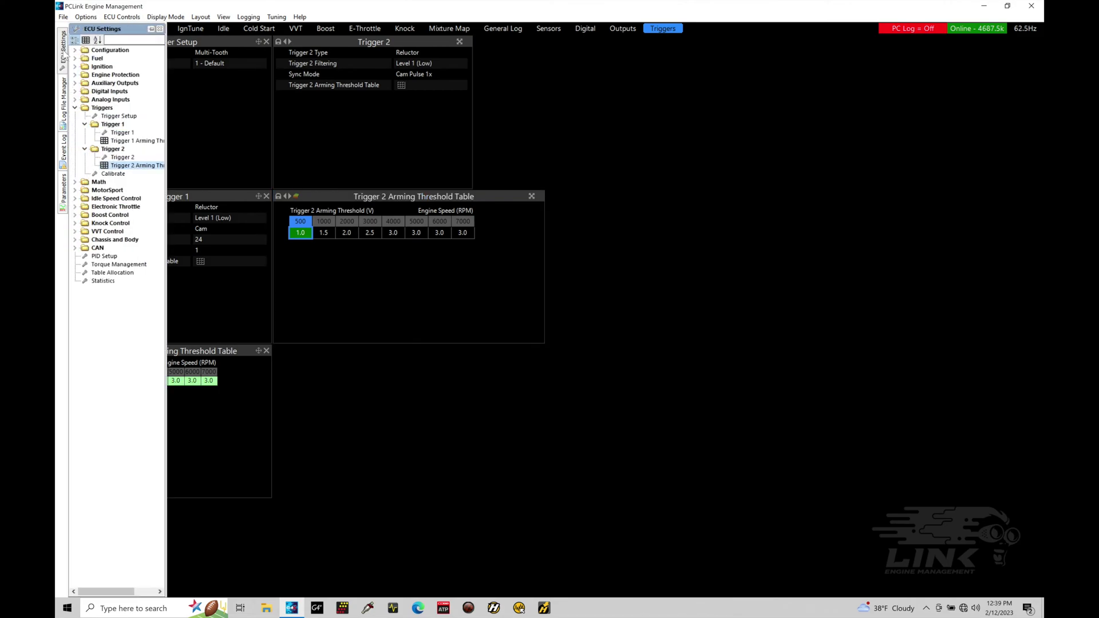
pyautogui.doubleClick(113, 174)
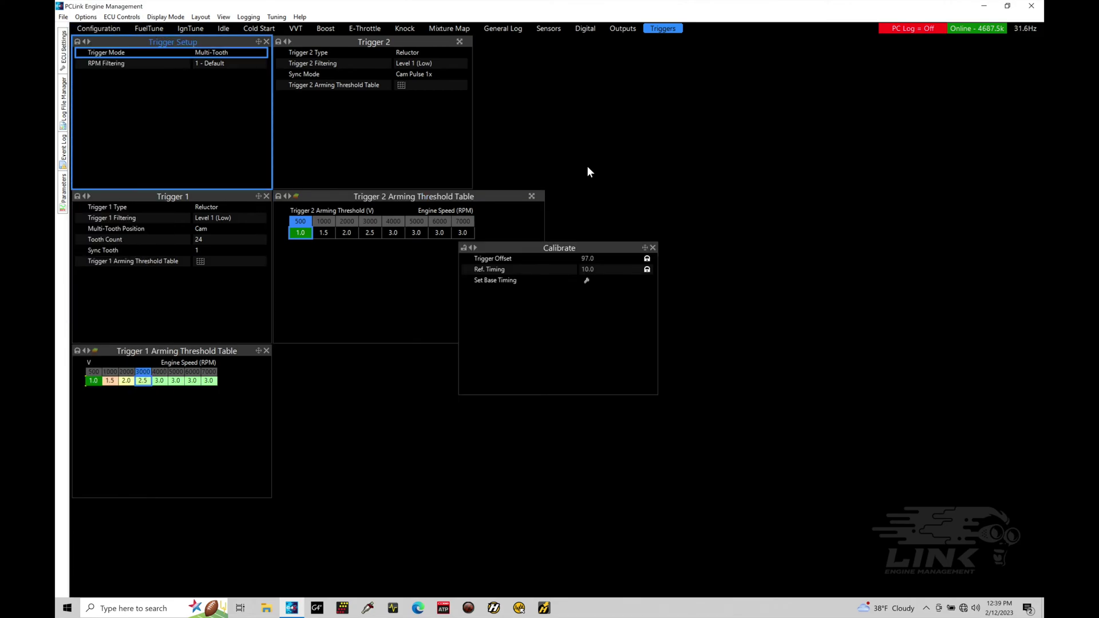
pyautogui.moveTo(582, 250); pyautogui.dragTo(406, 351)
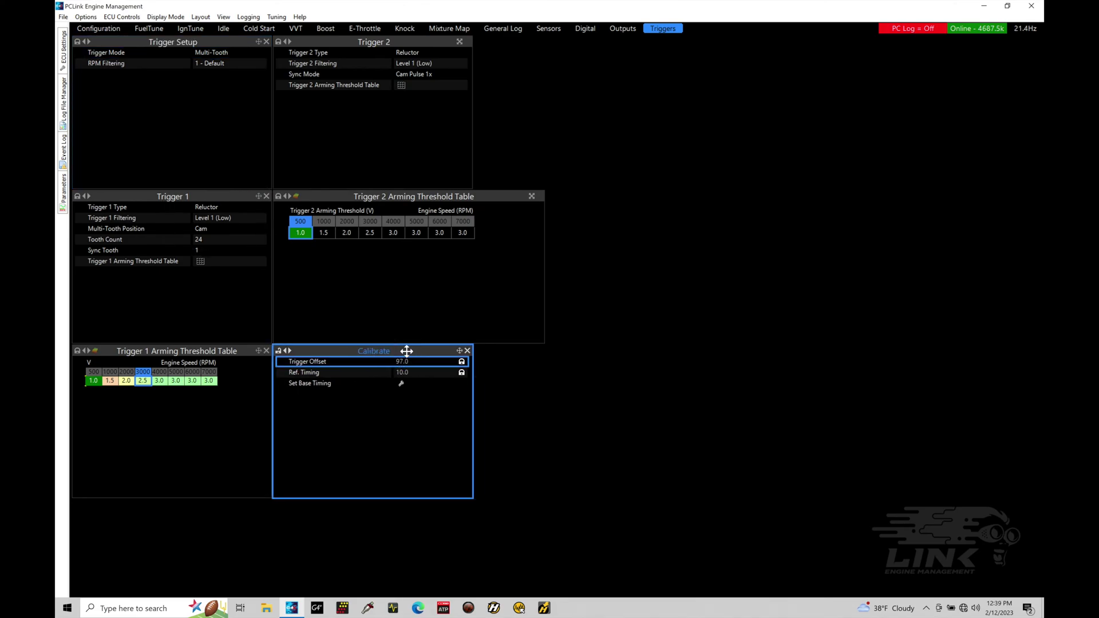
pyautogui.click(278, 351)
pyautogui.click(382, 232)
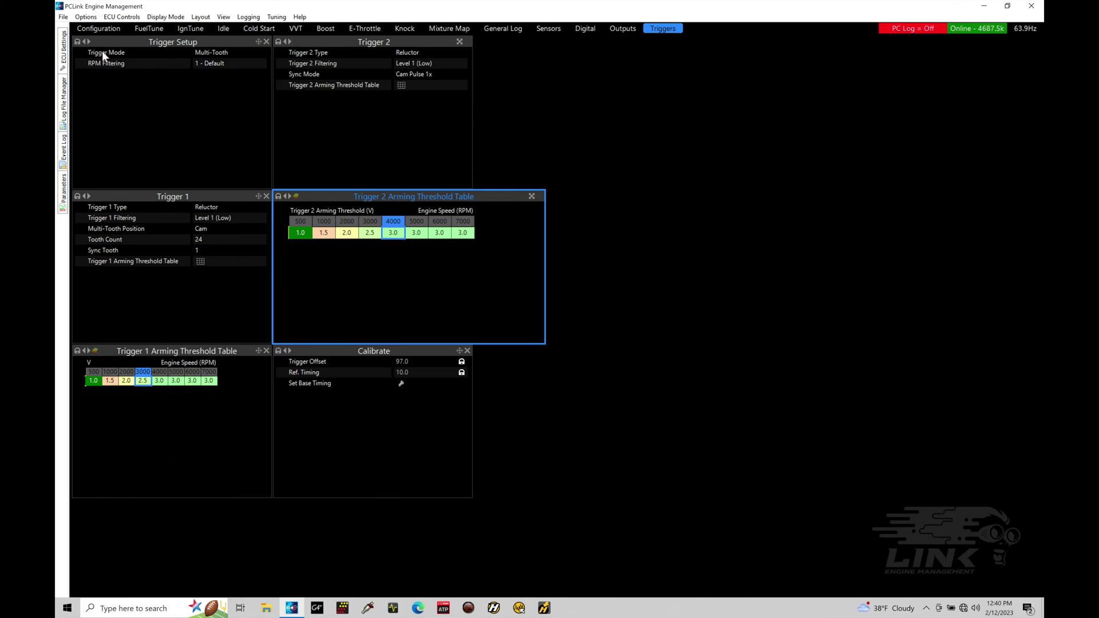
# Step: Review the available engine trigger patterns and set the Trigger Mode to MultiTooth / Missing
pyautogui.doubleClick(212, 52)
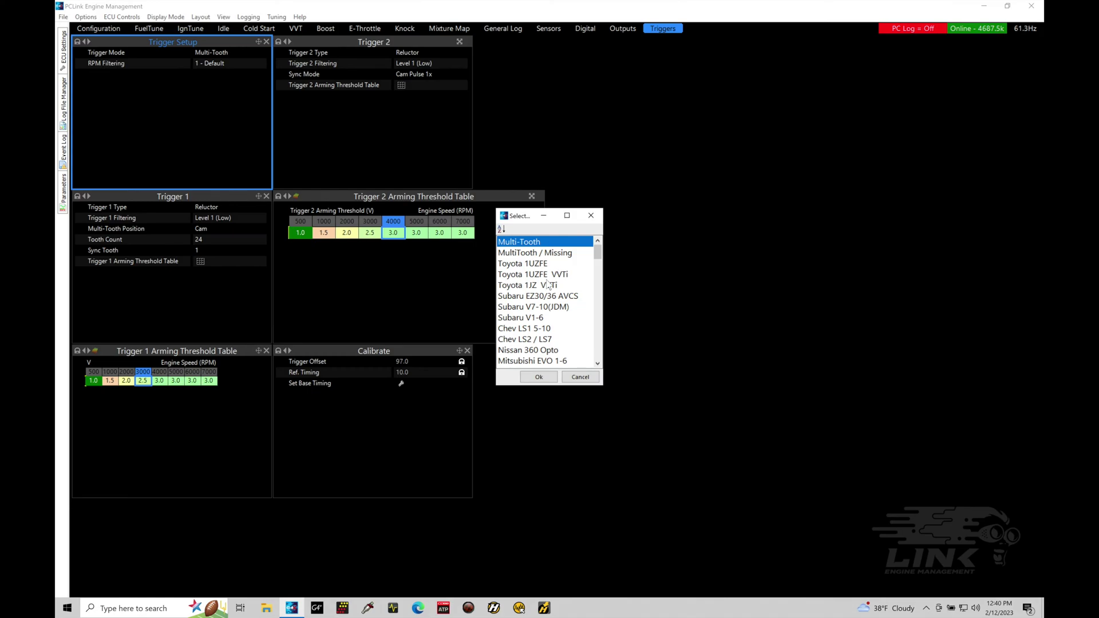
pyautogui.scroll(-1, 600, 252)
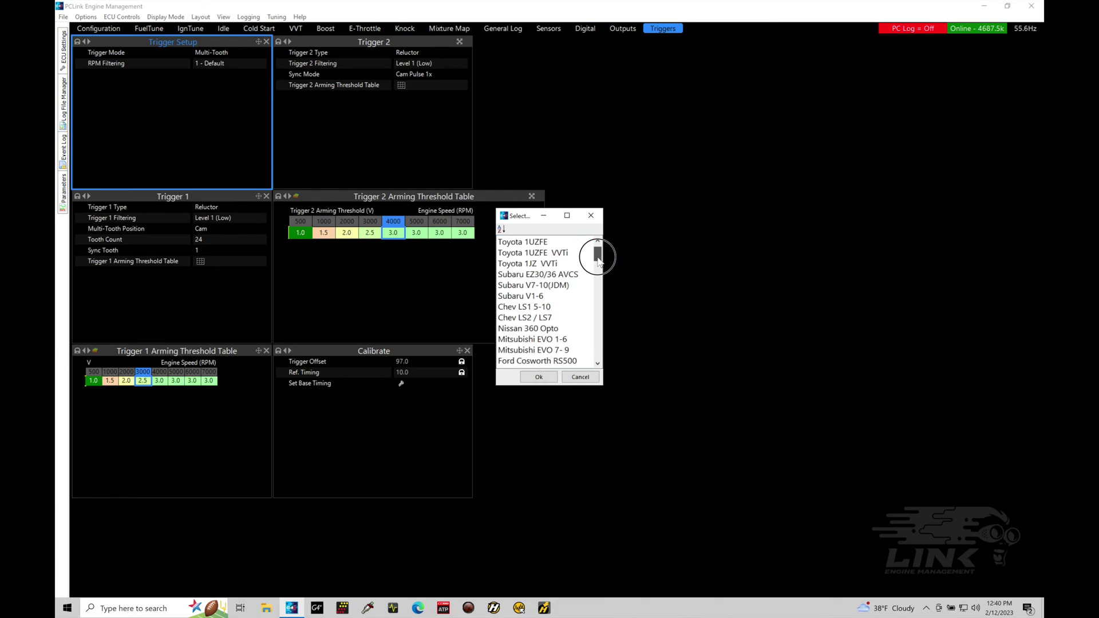
pyautogui.scroll(1, 600, 253)
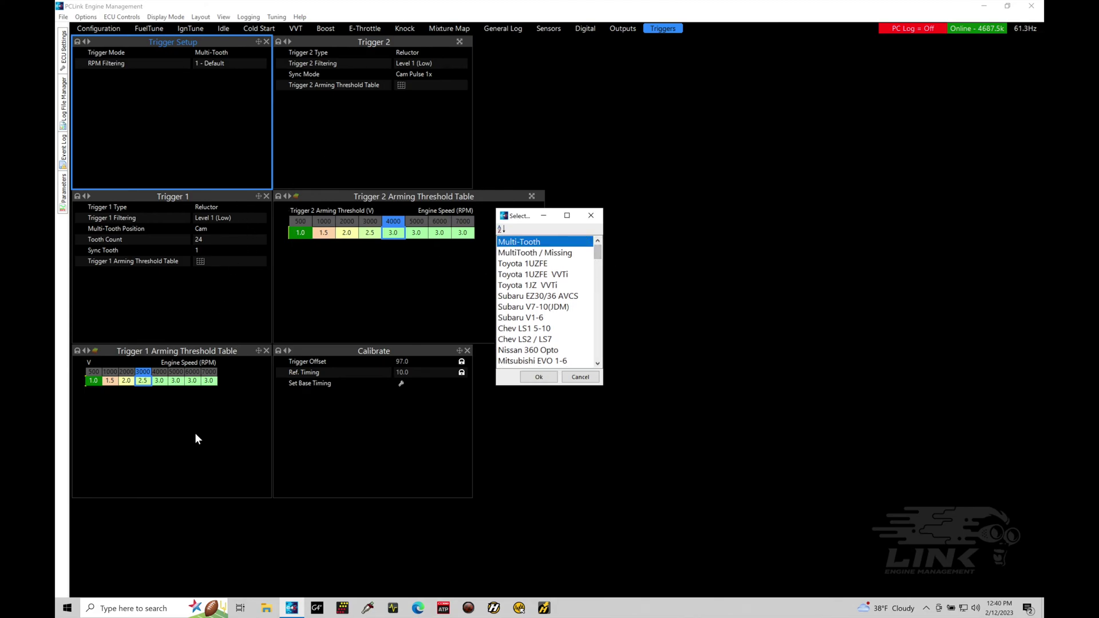
pyautogui.moveTo(598, 254); pyautogui.dragTo(599, 268)
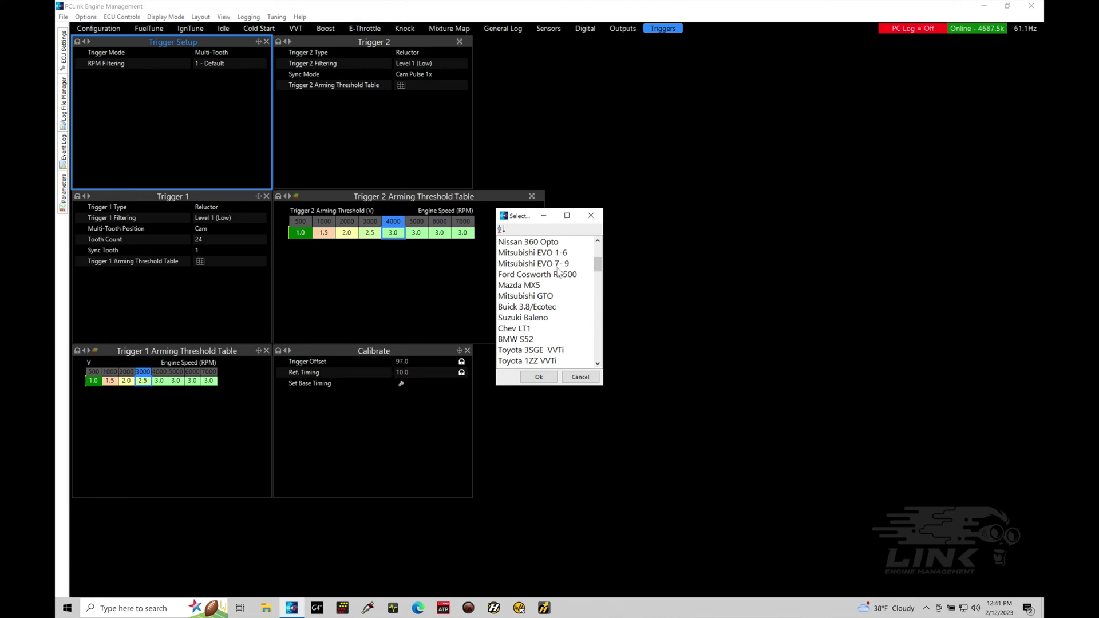
pyautogui.moveTo(536, 266); pyautogui.dragTo(535, 297)
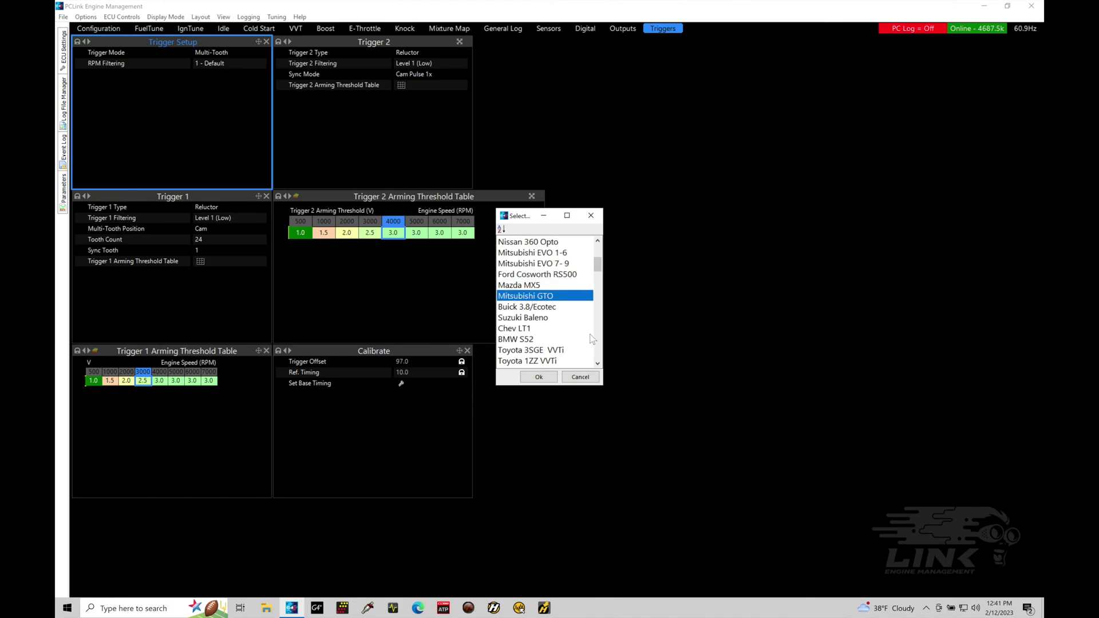
pyautogui.click(597, 271)
pyautogui.moveTo(598, 323)
pyautogui.mouseDown()
pyautogui.moveTo(598, 355)
pyautogui.moveTo(608, 234)
pyautogui.mouseUp()
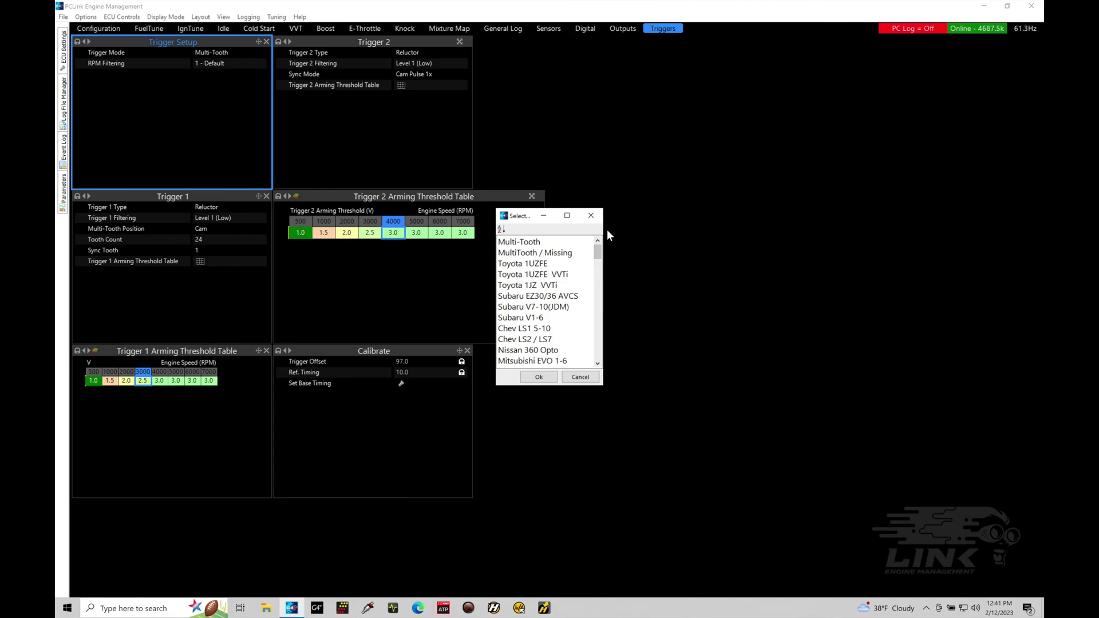
pyautogui.click(571, 253)
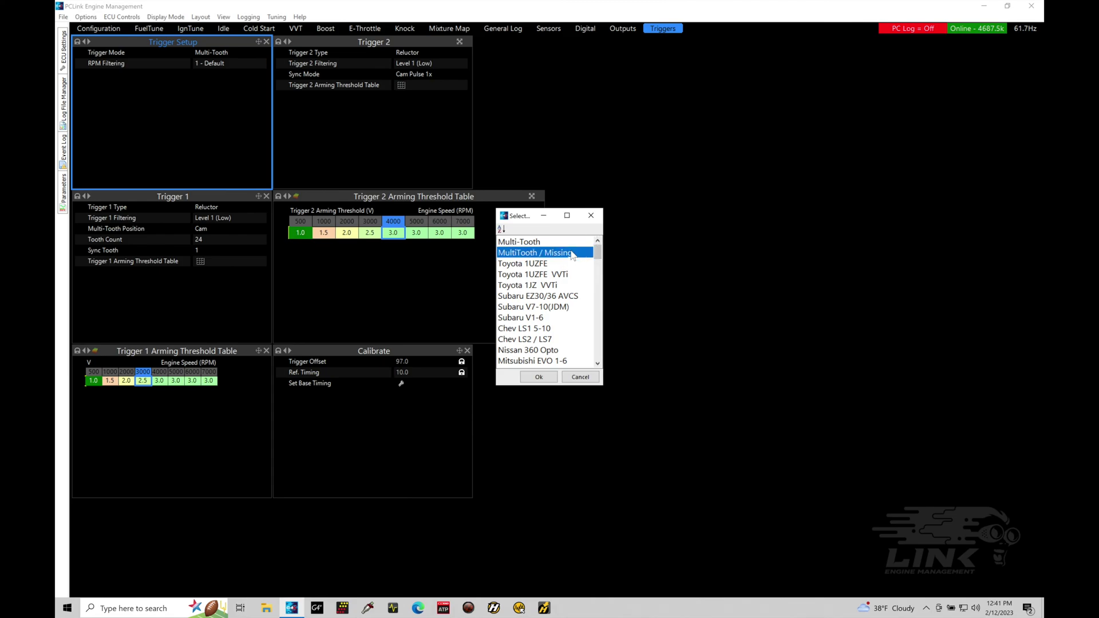
pyautogui.click(539, 377)
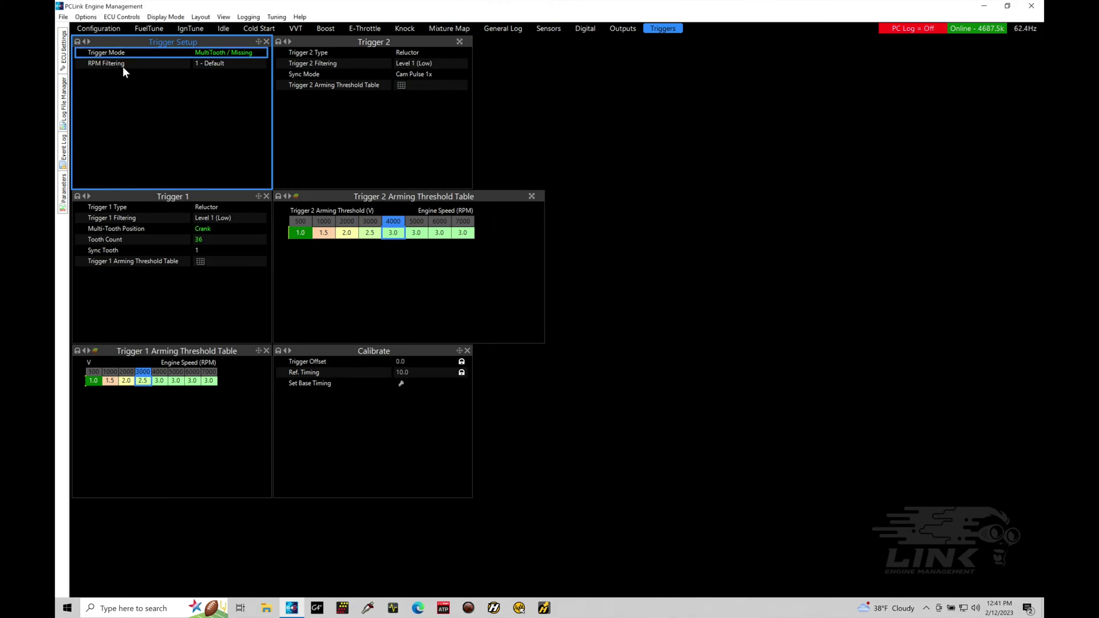
# Step: Set both the Trigger 1 Type and the Trigger 2 Type to Optical/Hall
pyautogui.click(224, 64)
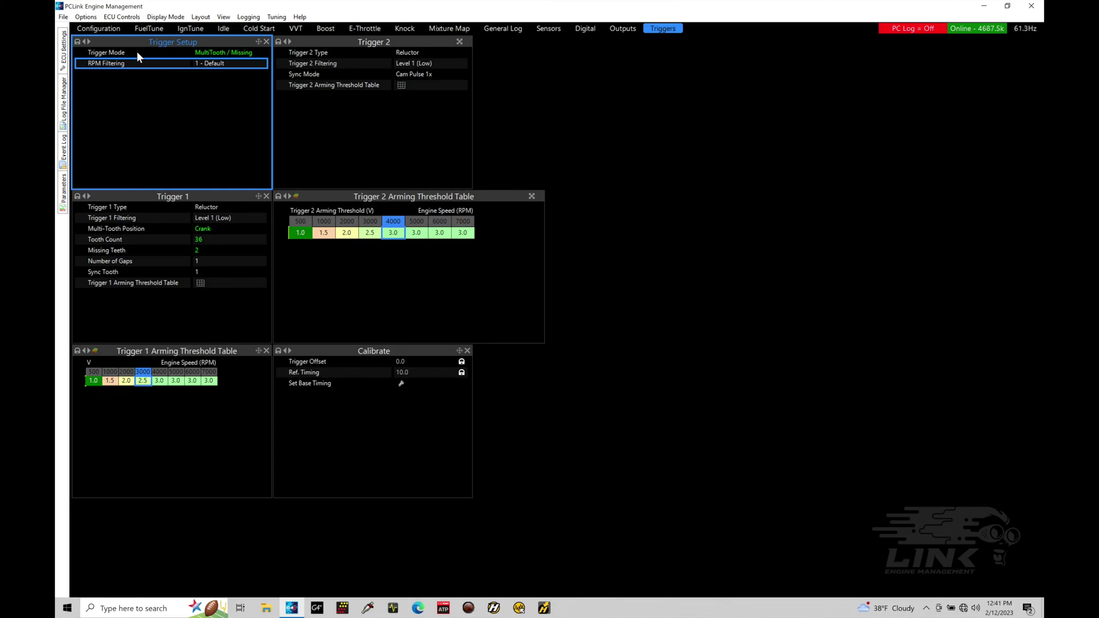
pyautogui.doubleClick(214, 207)
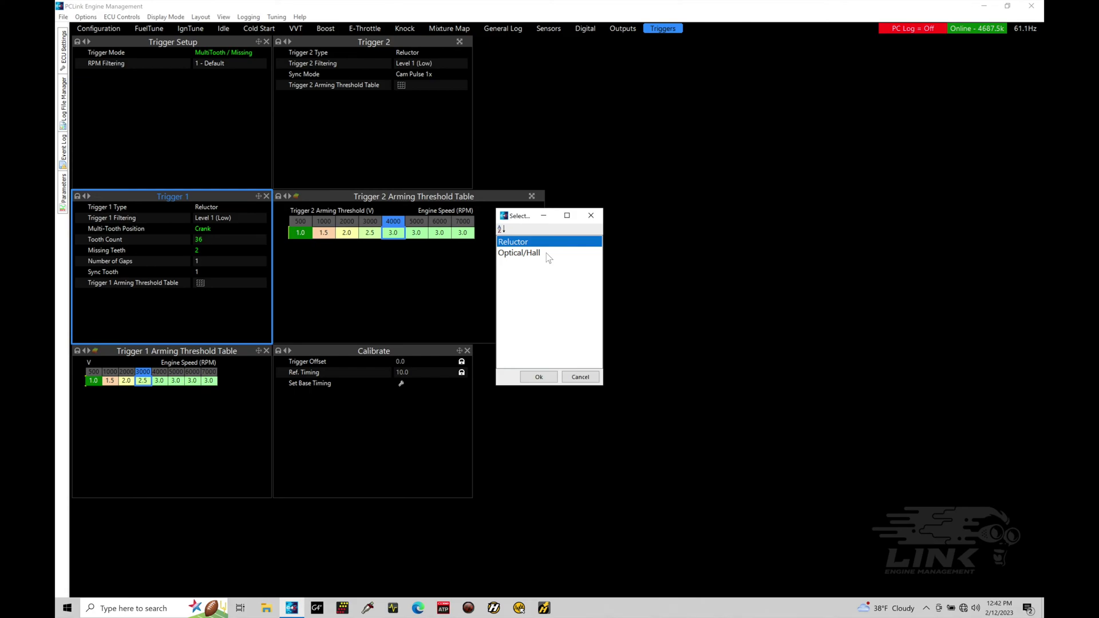
pyautogui.click(546, 255)
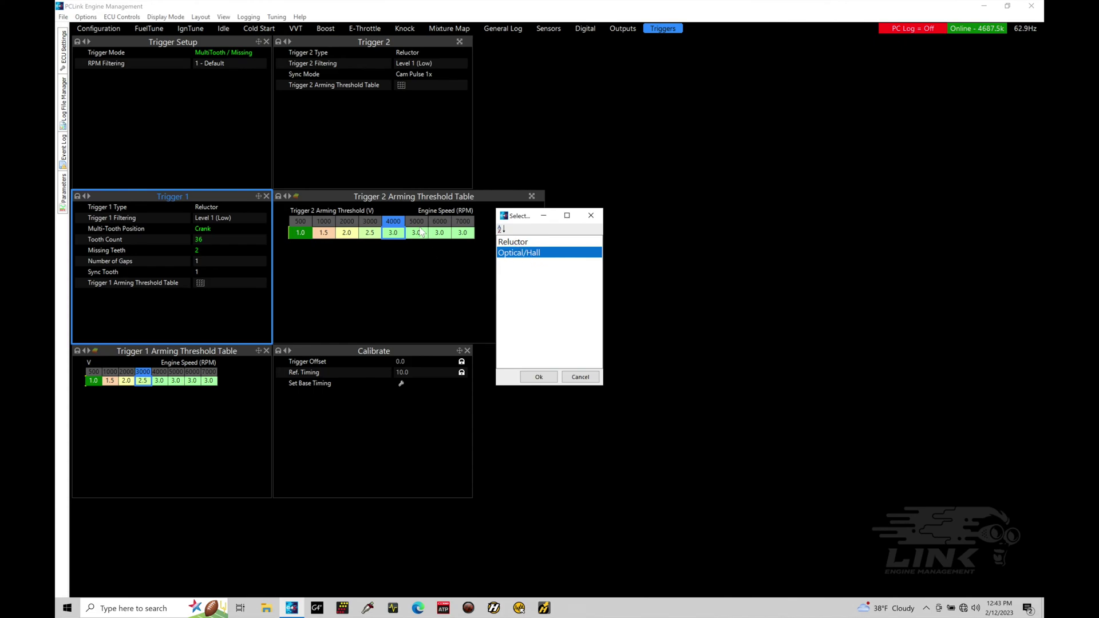
pyautogui.click(541, 377)
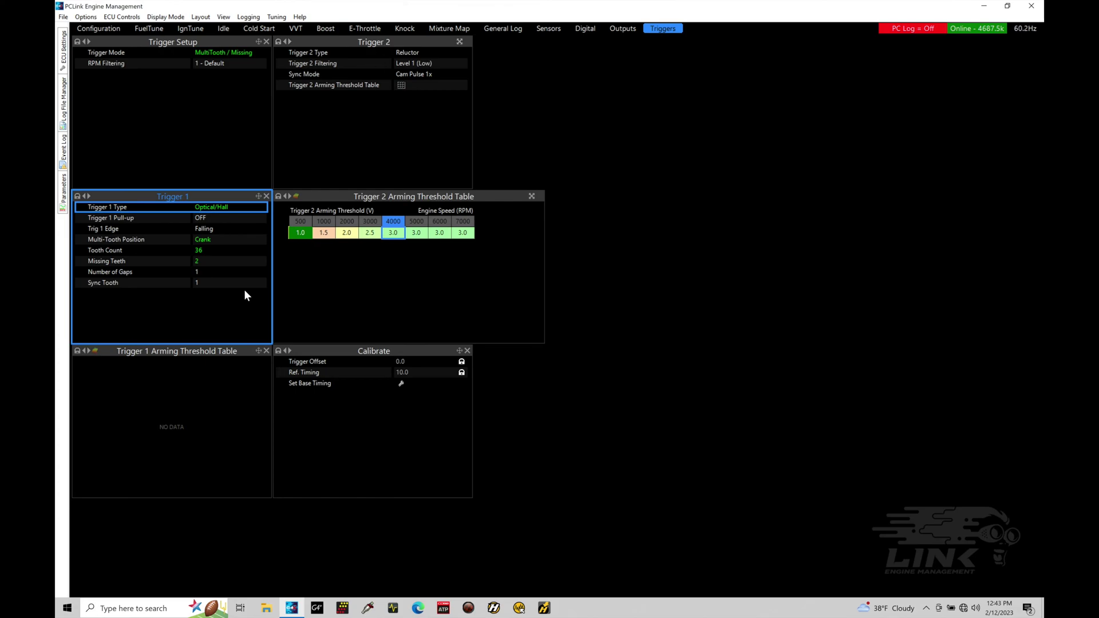
pyautogui.doubleClick(407, 54)
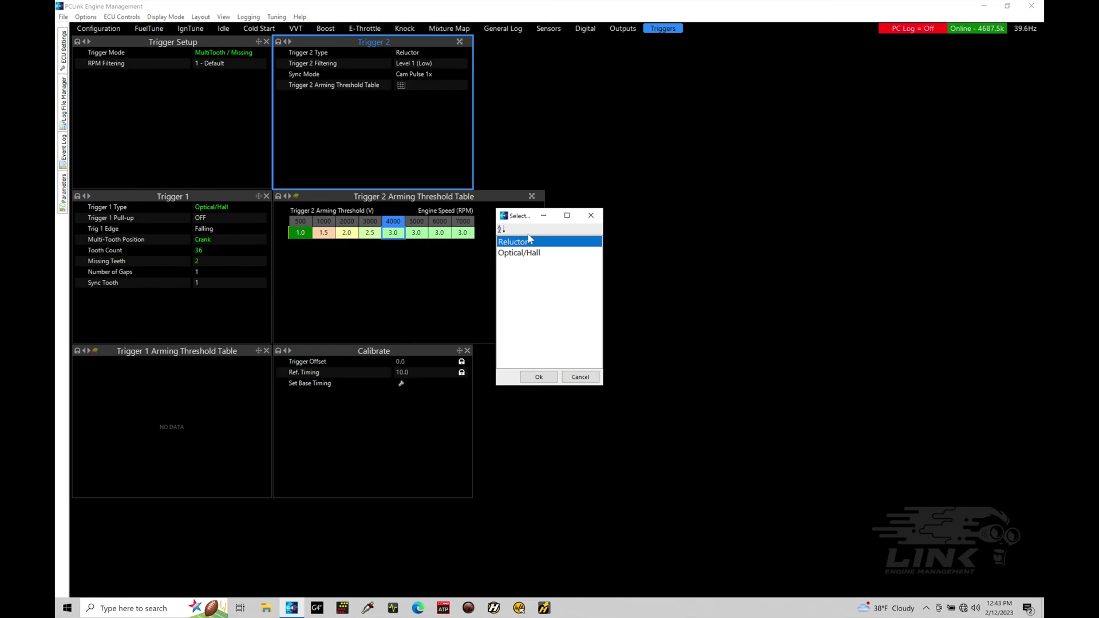
pyautogui.click(538, 254)
pyautogui.click(545, 377)
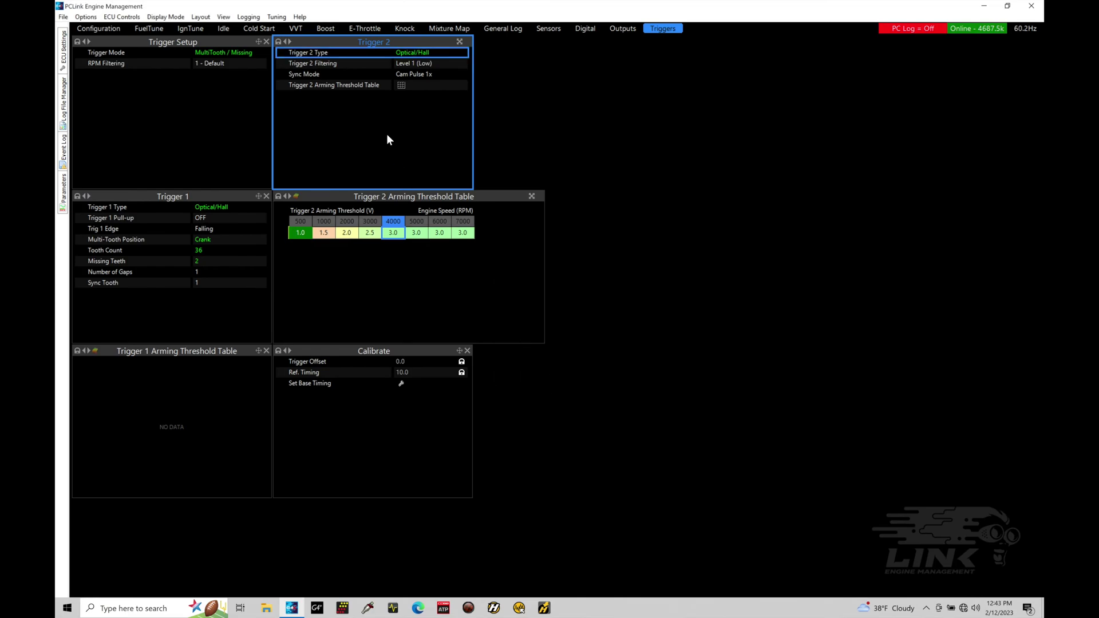
# Step: Set the Trigger 1 Pull-up and the Trigger 2 Pull-up to ON
pyautogui.doubleClick(219, 218)
pyautogui.doubleClick(528, 253)
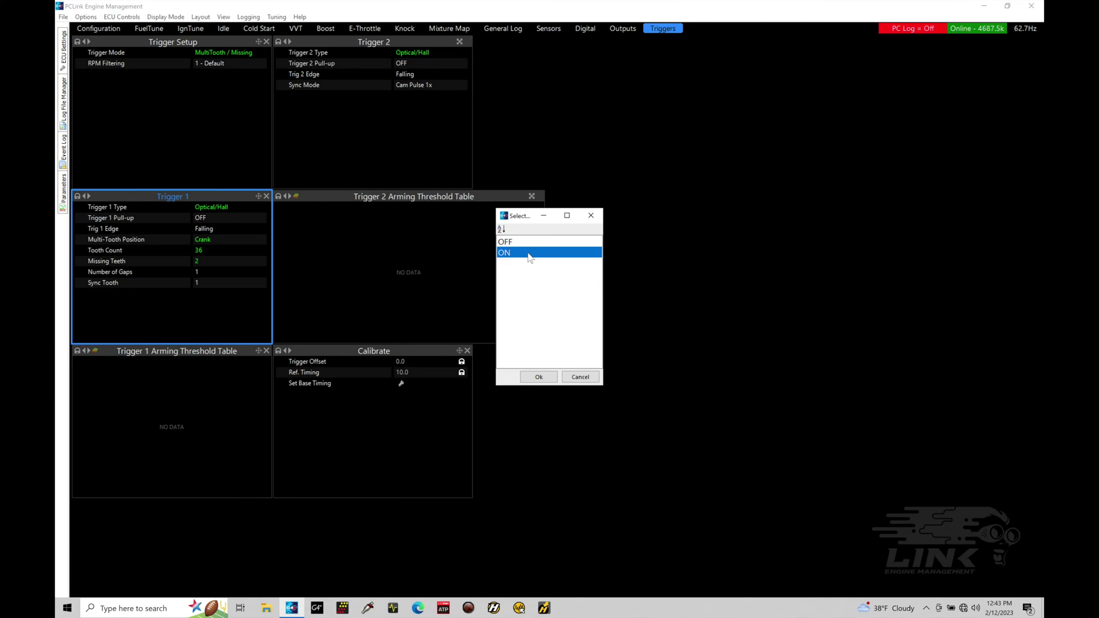
pyautogui.click(407, 61)
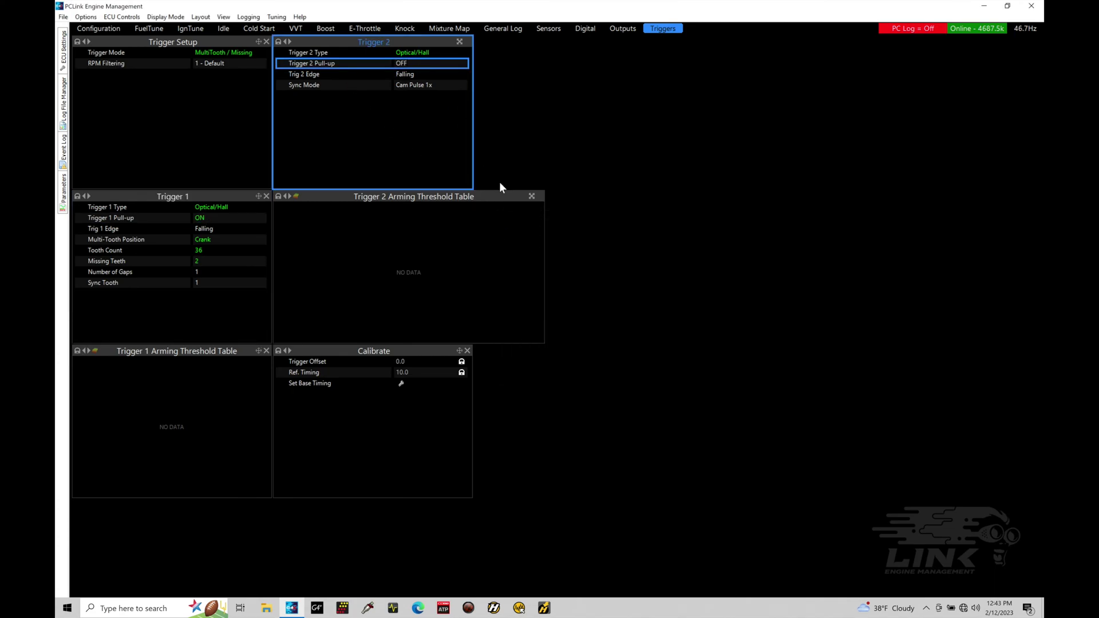
pyautogui.doubleClick(427, 63)
pyautogui.click(524, 253)
pyautogui.click(521, 254)
# Step: Check the Trig 1 Edge setting and accept Crank as the Multi-Tooth Position for Trigger 1
pyautogui.click(222, 230)
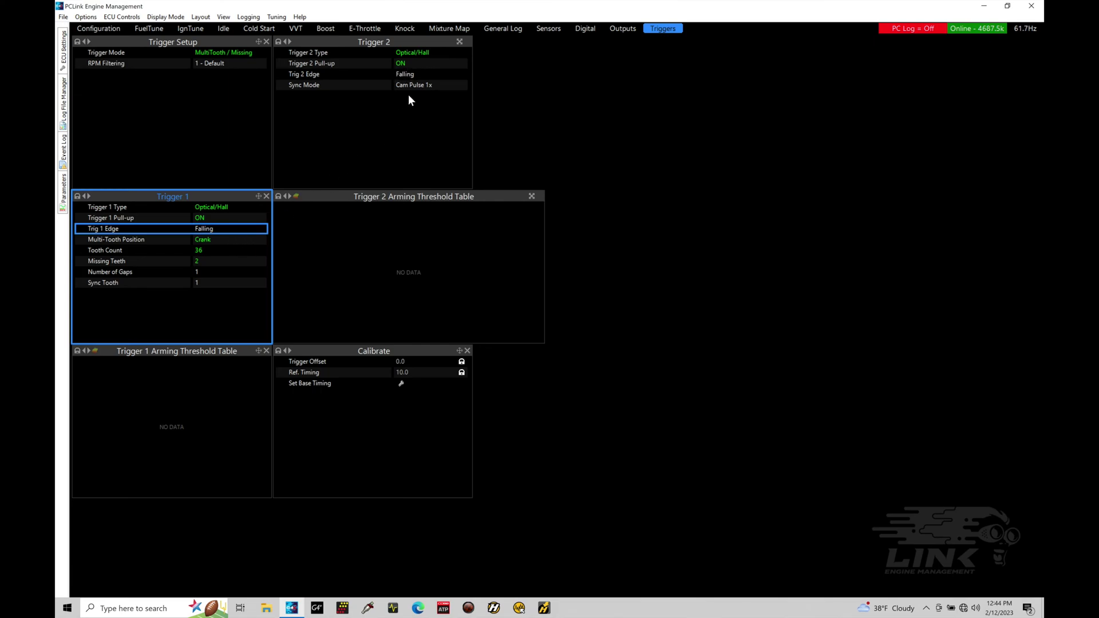
pyautogui.doubleClick(228, 240)
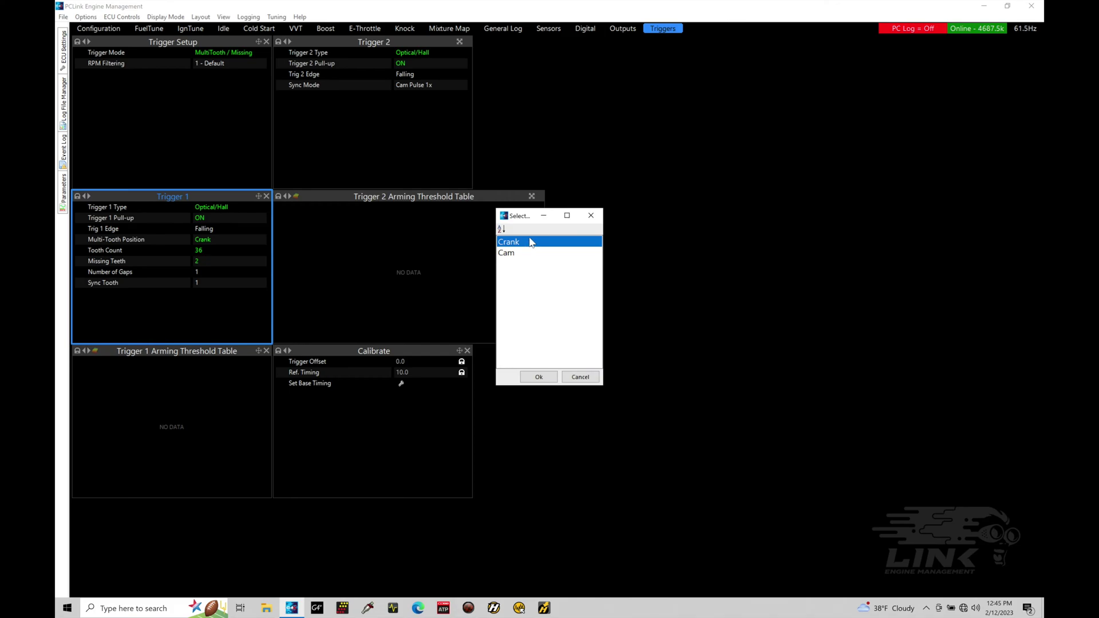
pyautogui.click(539, 377)
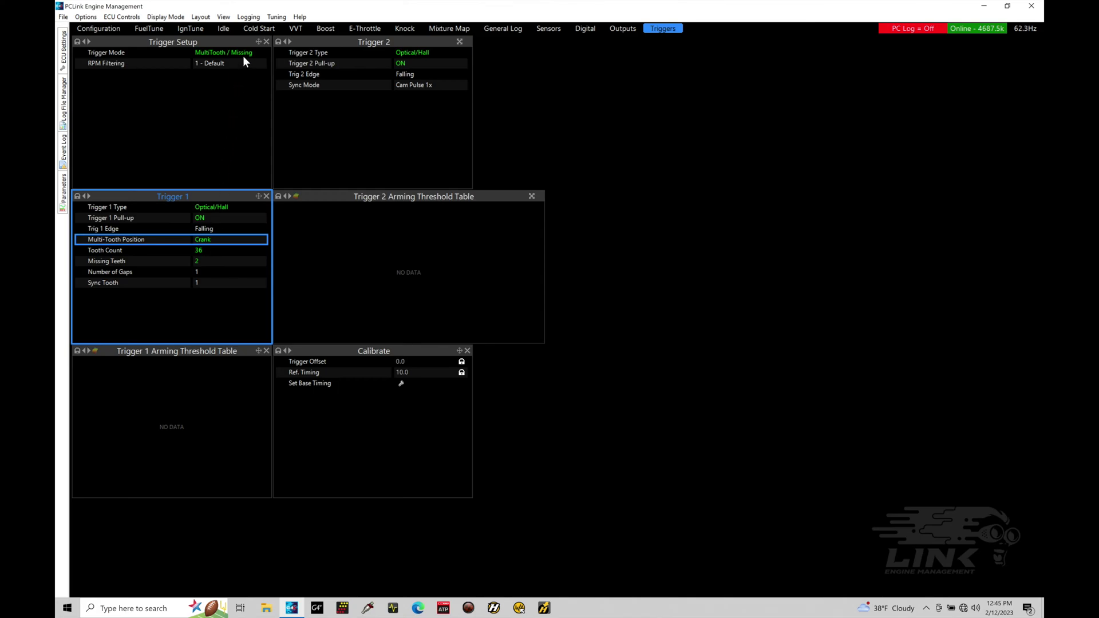
# Step: Set the Trigger 1 Tooth Count to 12 and Missing Teeth to 1, checking Number of Gaps and Sync Tooth
pyautogui.doubleClick(216, 251)
pyautogui.write('12')
pyautogui.press('Return')
pyautogui.doubleClick(216, 261)
pyautogui.write('1')
pyautogui.press('Return')
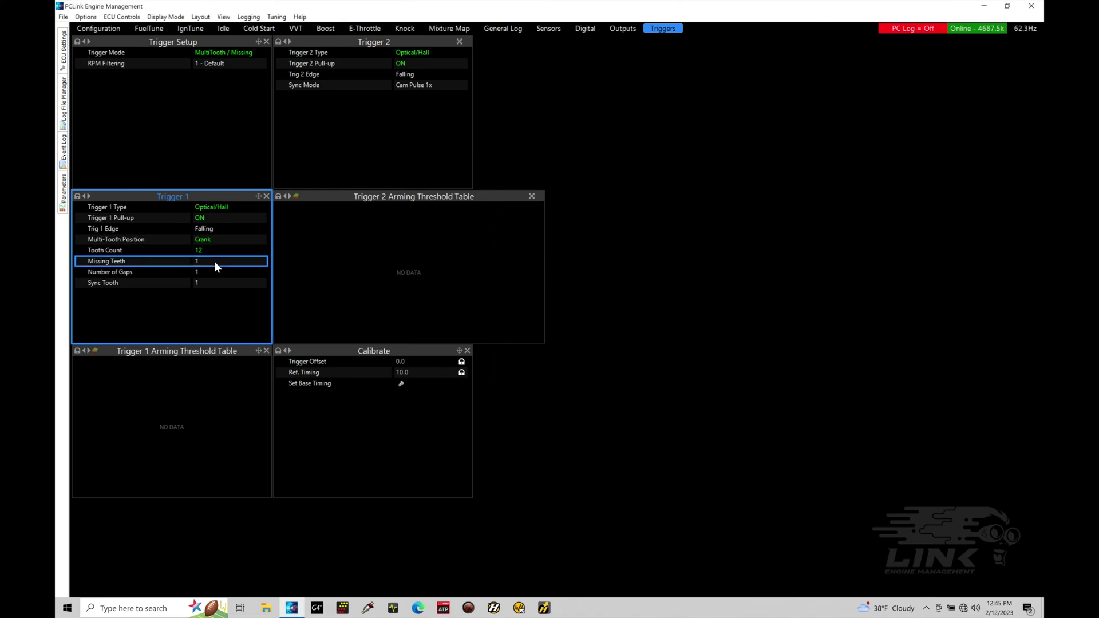
pyautogui.click(213, 274)
pyautogui.click(214, 283)
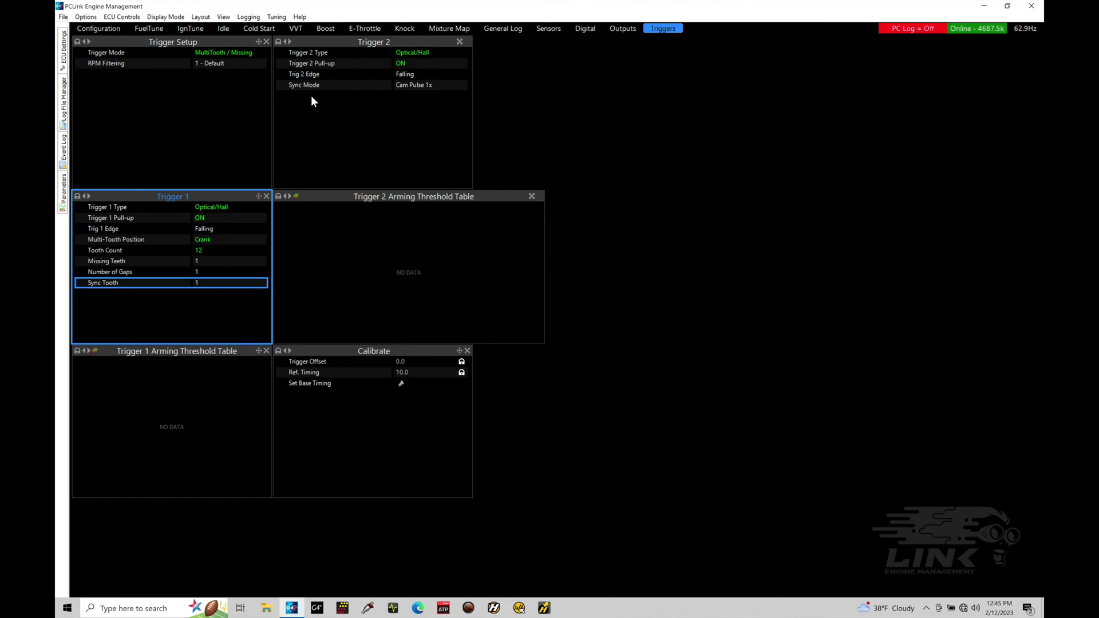
# Step: Accept Cam Pulse 1x as the Trigger 2 Sync Mode and store the trigger settings to the ECU
pyautogui.click(422, 86)
pyautogui.doubleClick(421, 84)
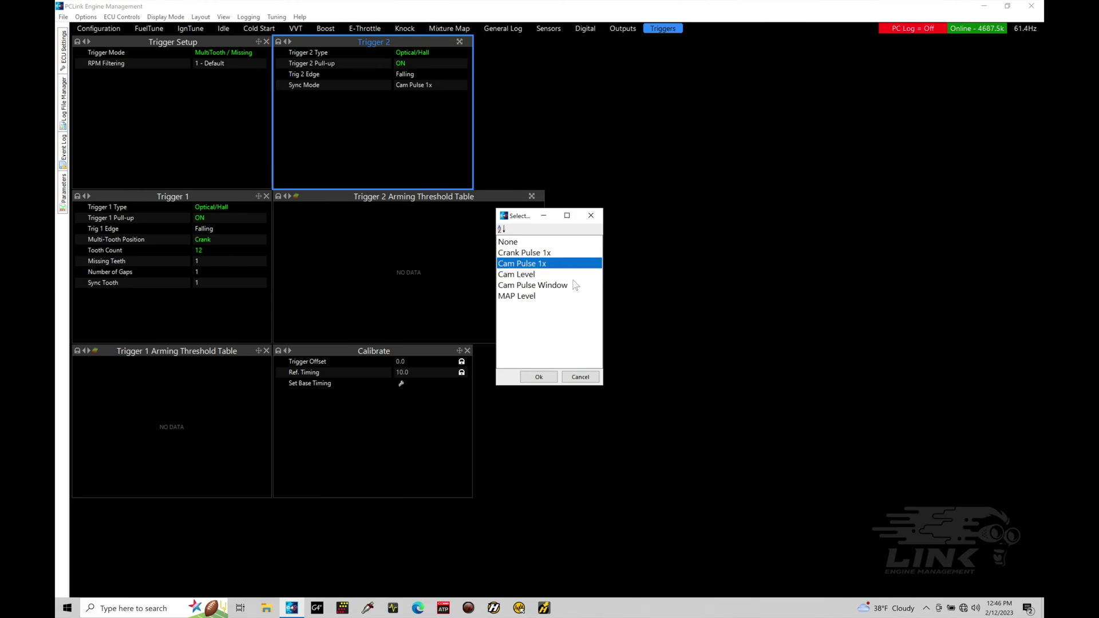
pyautogui.click(544, 378)
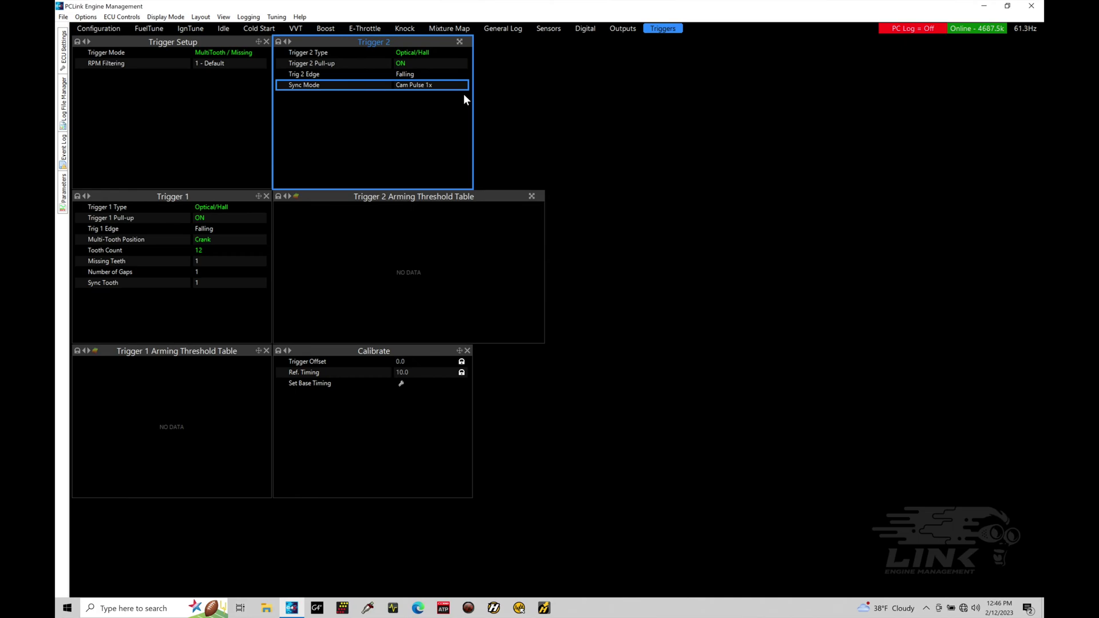
pyautogui.press('F2')
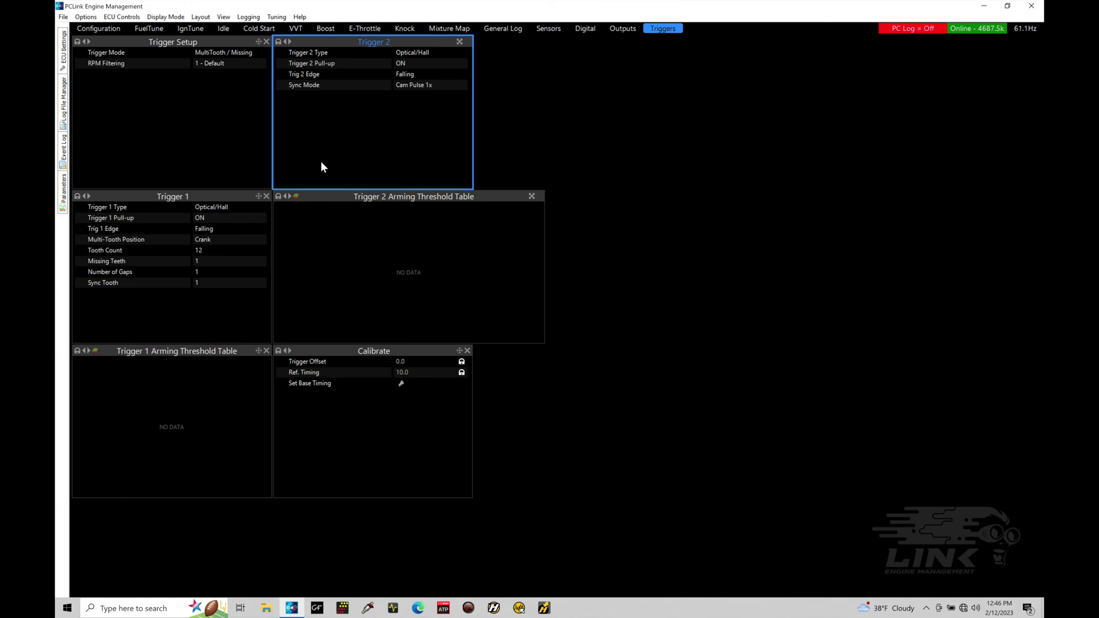
# Step: Bring up the Fuel Main settings over the Configuration page and set the Injection Mode to OFF
pyautogui.click(111, 29)
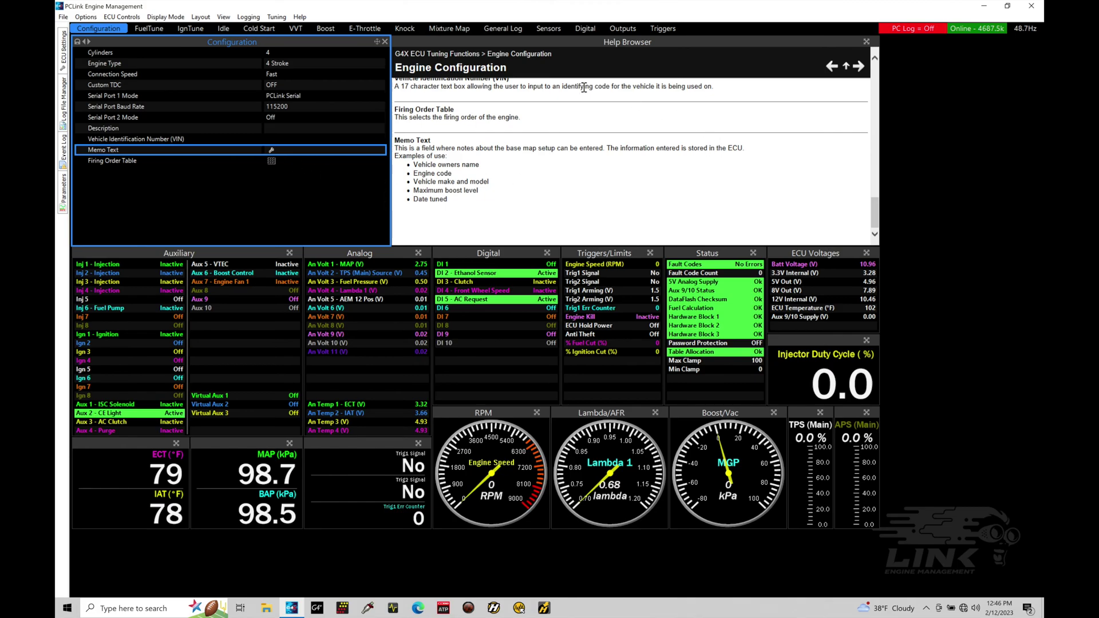
pyautogui.click(60, 63)
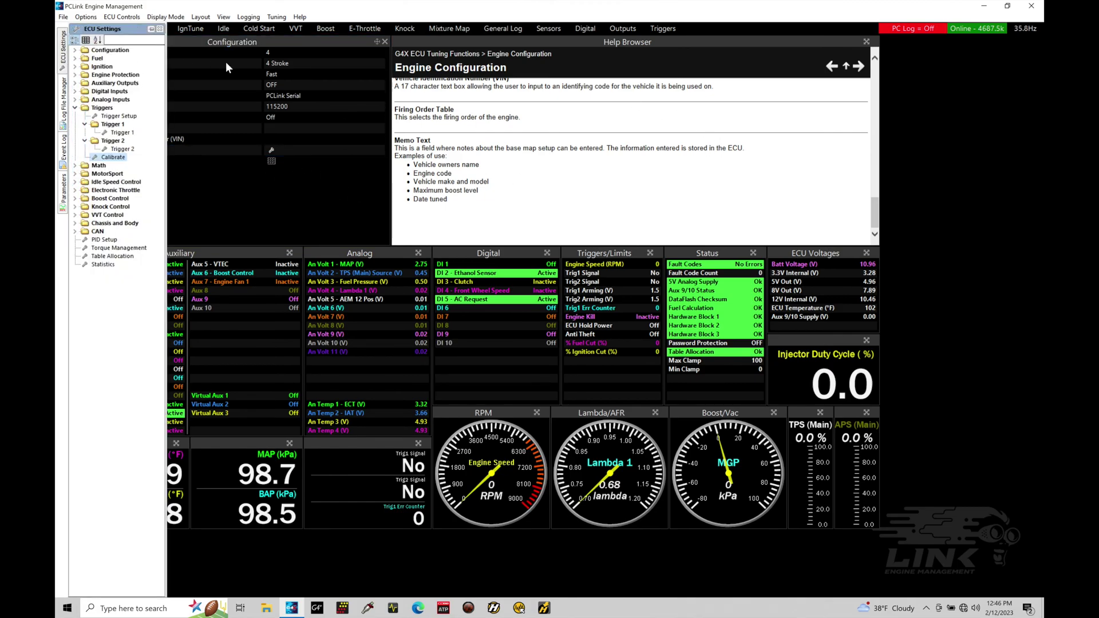
pyautogui.click(75, 57)
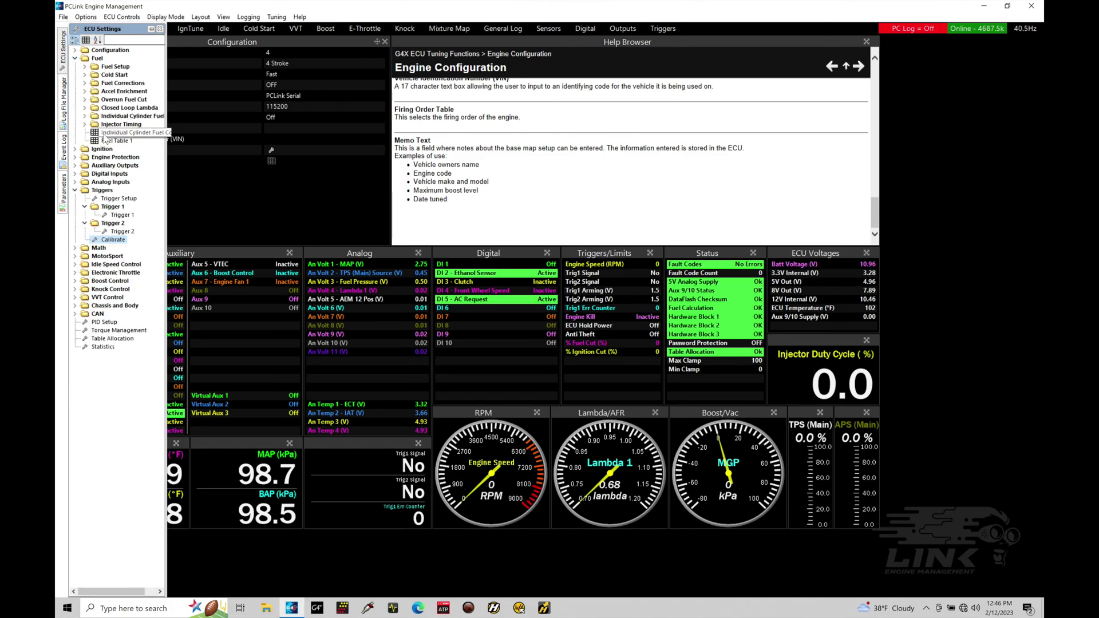
pyautogui.click(85, 66)
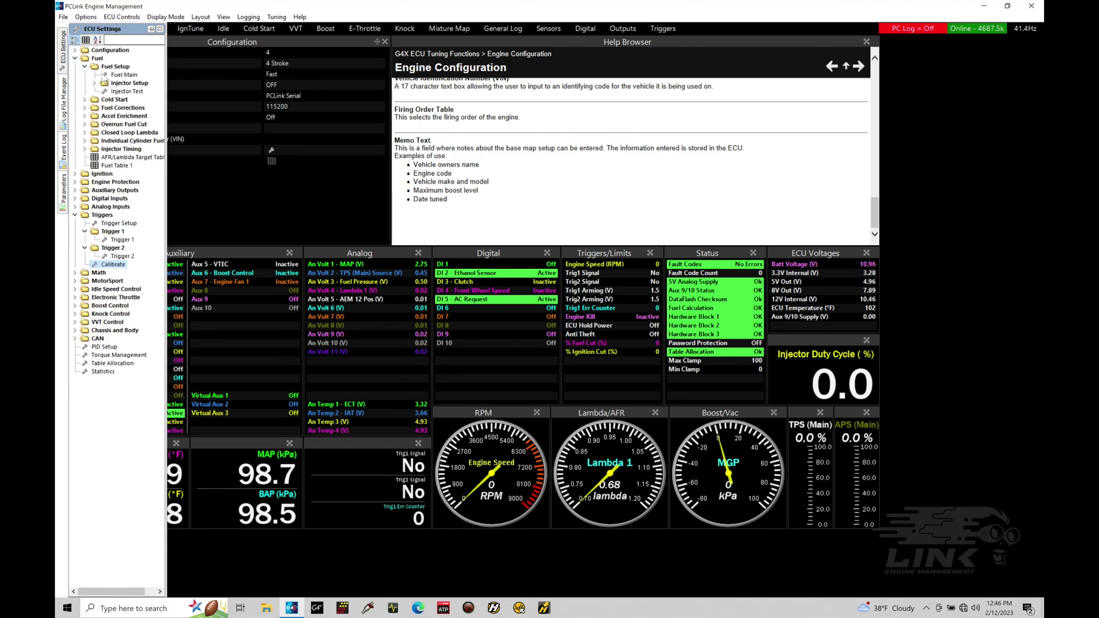
pyautogui.click(113, 75)
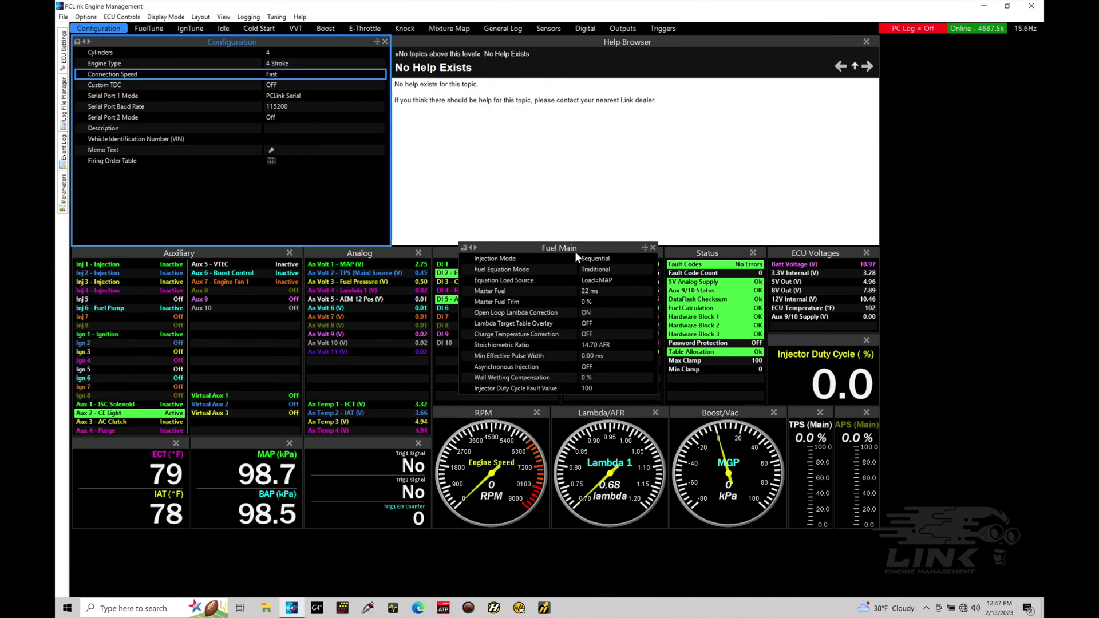
pyautogui.doubleClick(594, 256)
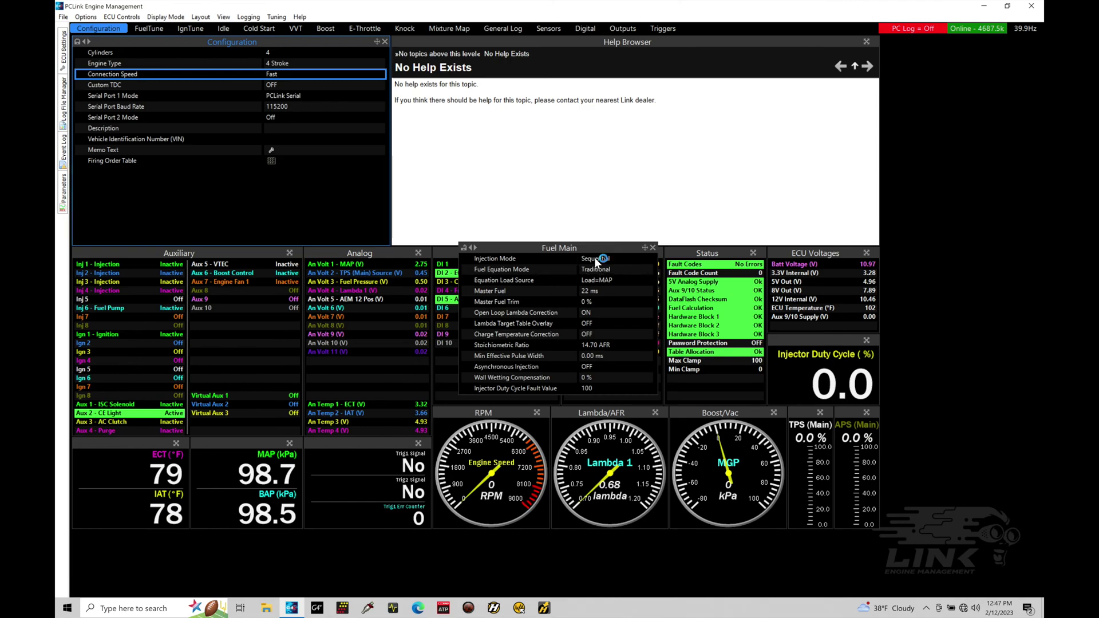
pyautogui.doubleClick(522, 244)
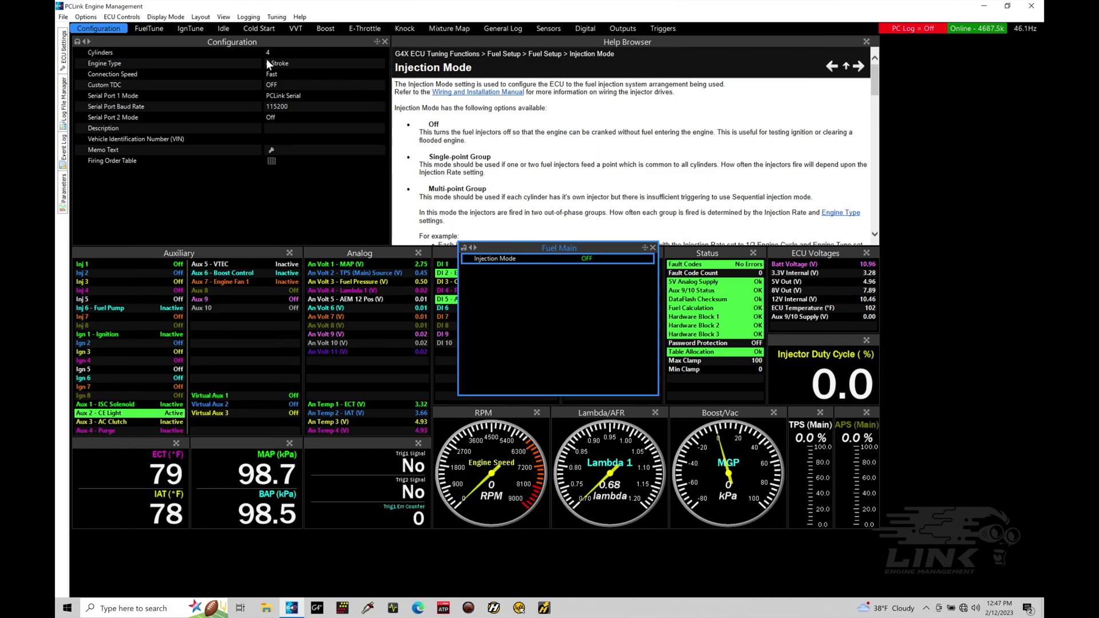
# Step: Return to the Triggers page, bring up the Trigger Scope and capture the trigger signals
pyautogui.click(662, 30)
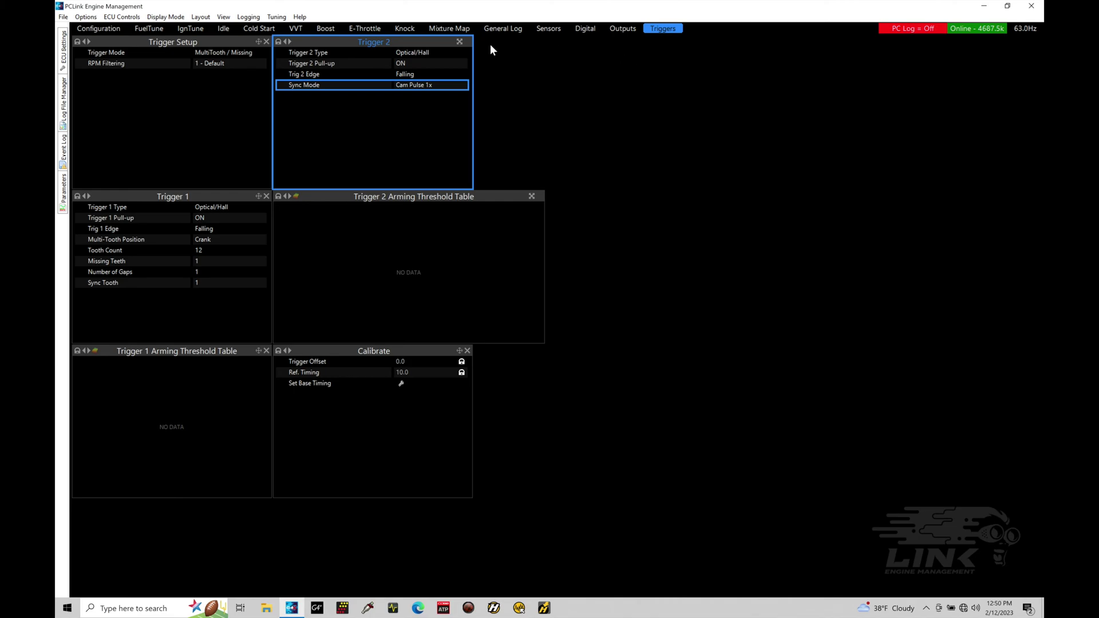
pyautogui.click(121, 16)
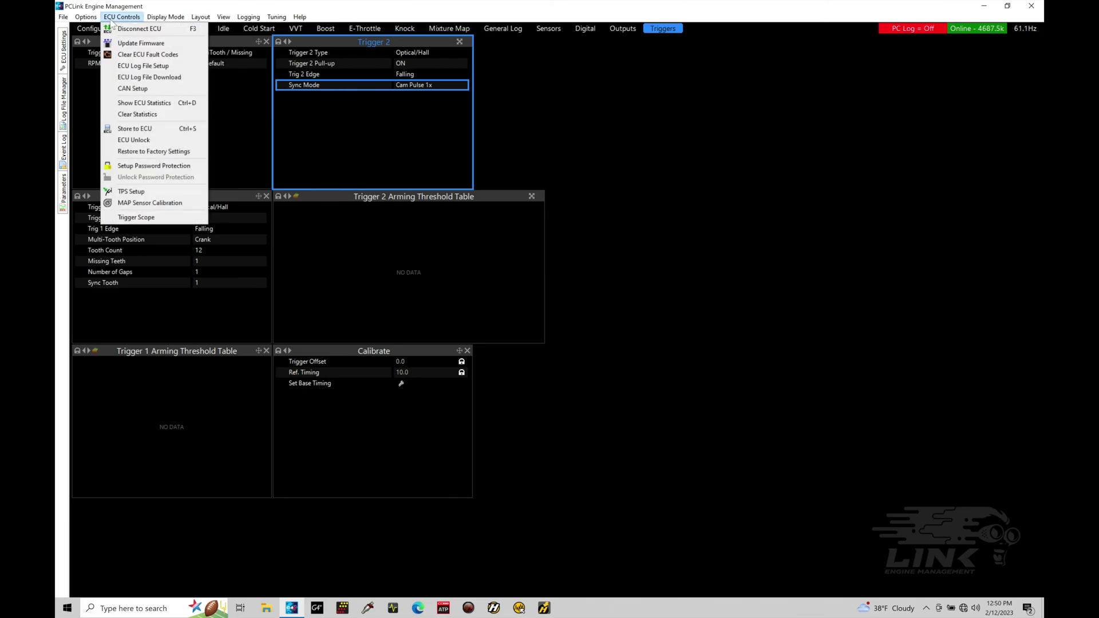
pyautogui.click(152, 217)
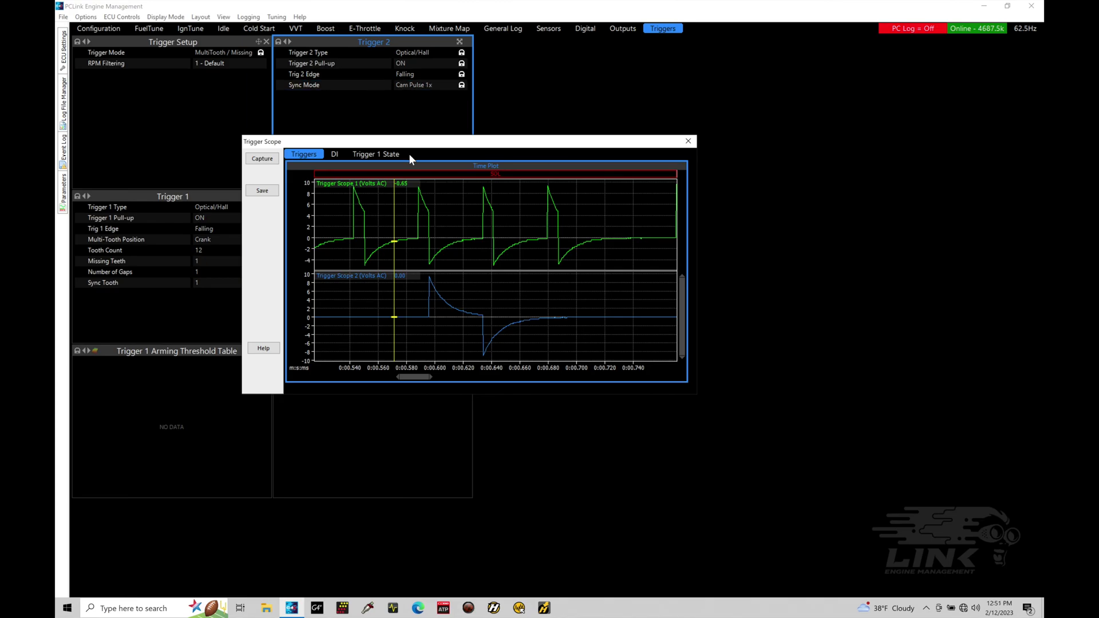
pyautogui.click(270, 162)
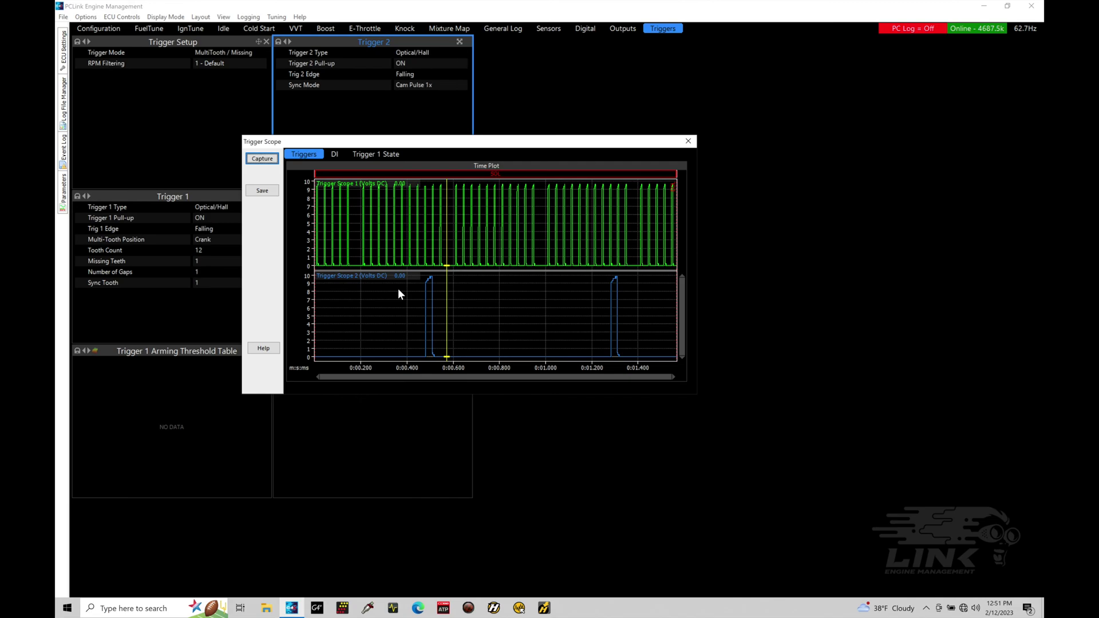
# Step: Examine the captured Trigger 1 and Trigger 2 waveforms around the Trigger 2 pulse and the missing-tooth gaps, plus the digital input traces
pyautogui.click(429, 232)
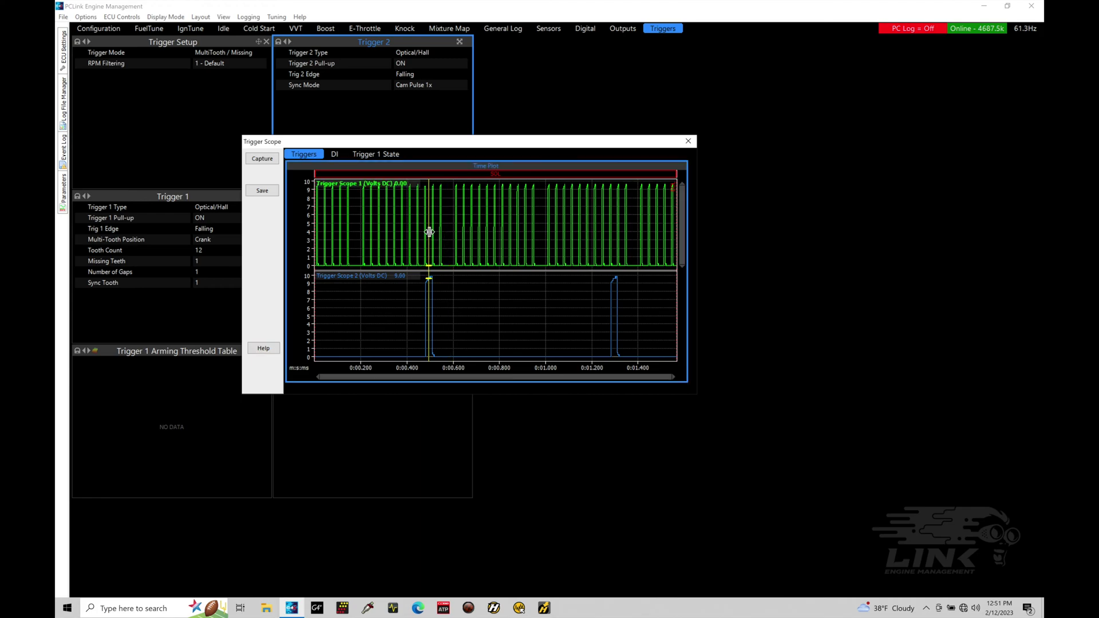
pyautogui.scroll(2, 429, 231)
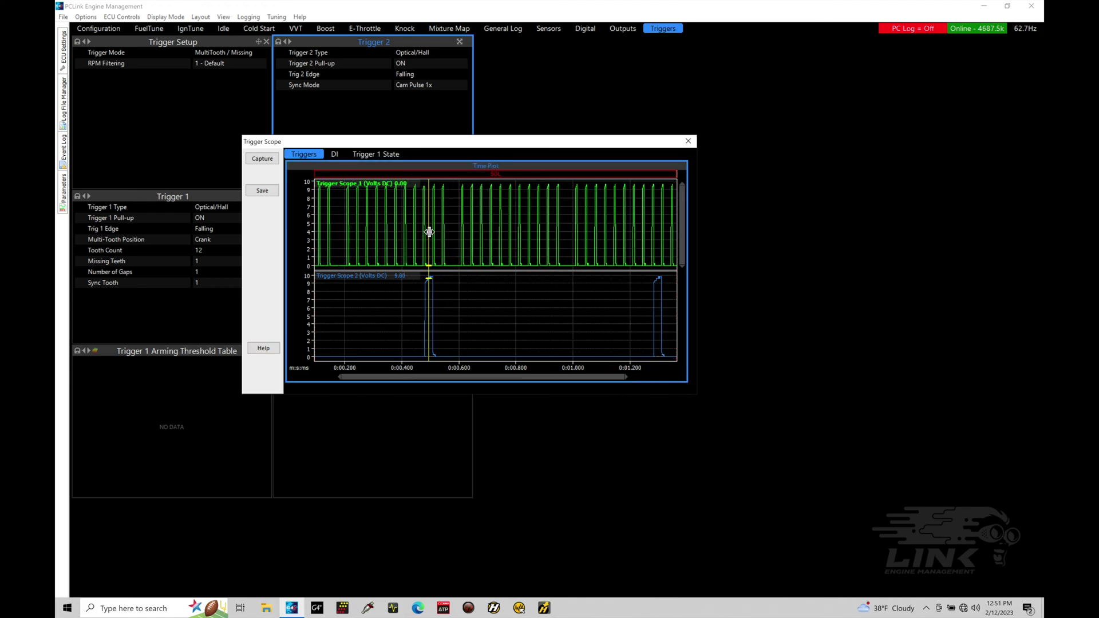
pyautogui.scroll(1, 429, 232)
pyautogui.scroll(1, 429, 232)
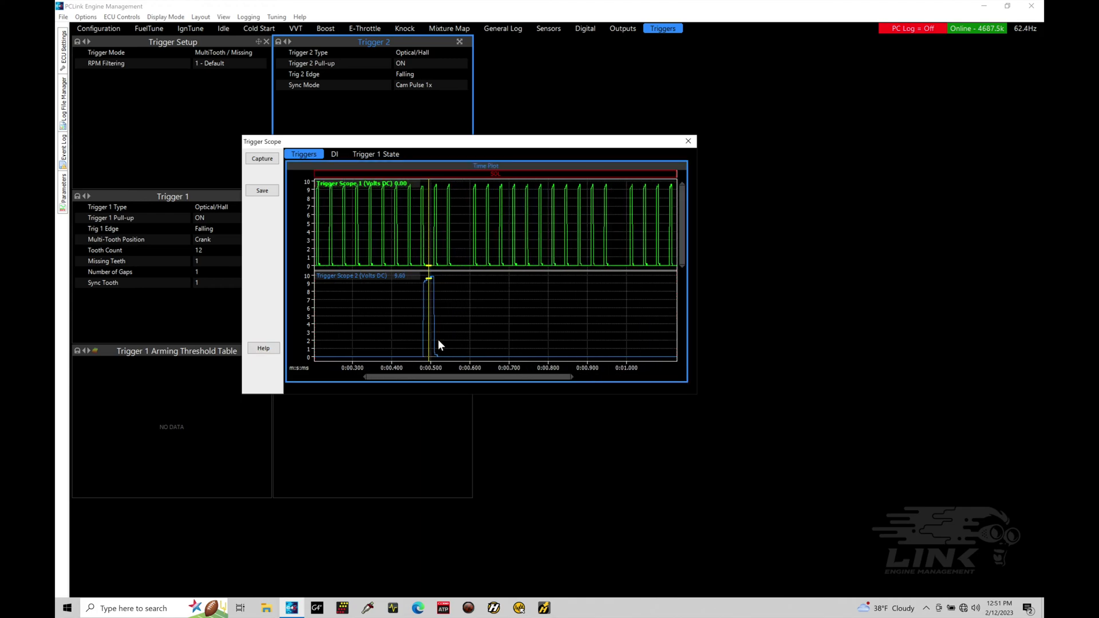
pyautogui.moveTo(434, 381); pyautogui.dragTo(420, 382)
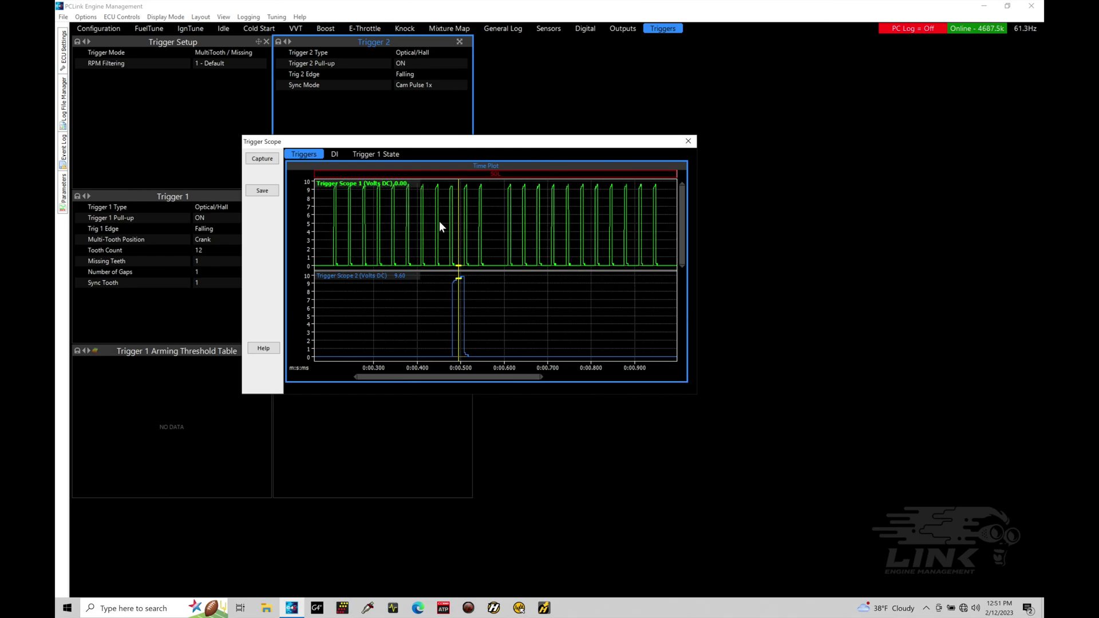
pyautogui.scroll(2, 440, 222)
pyautogui.moveTo(444, 376); pyautogui.dragTo(420, 372)
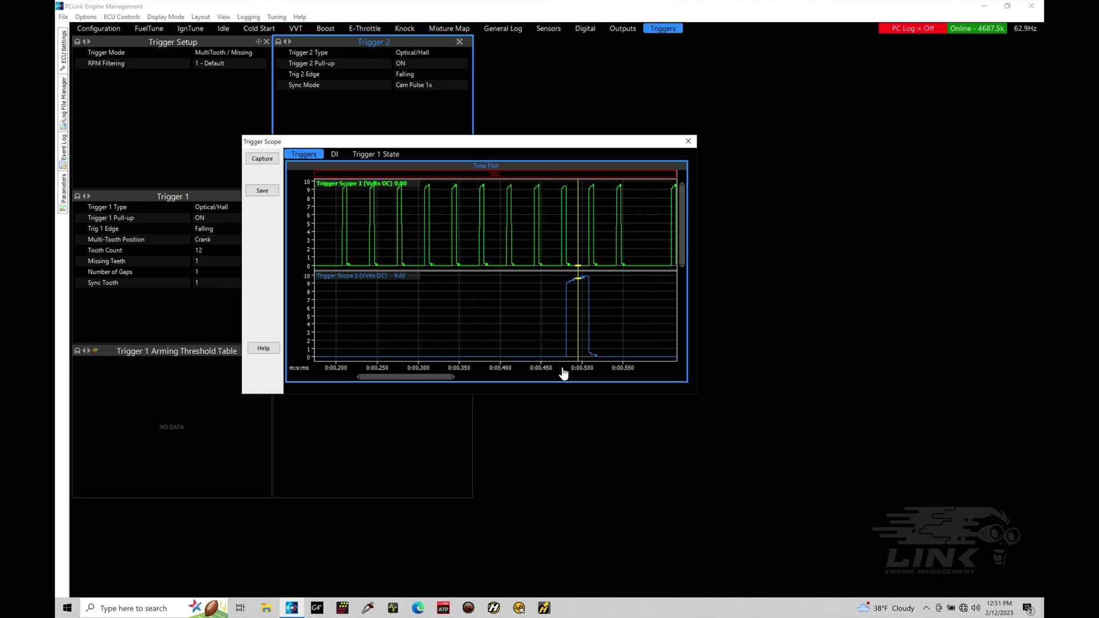
pyautogui.moveTo(441, 377); pyautogui.dragTo(432, 377)
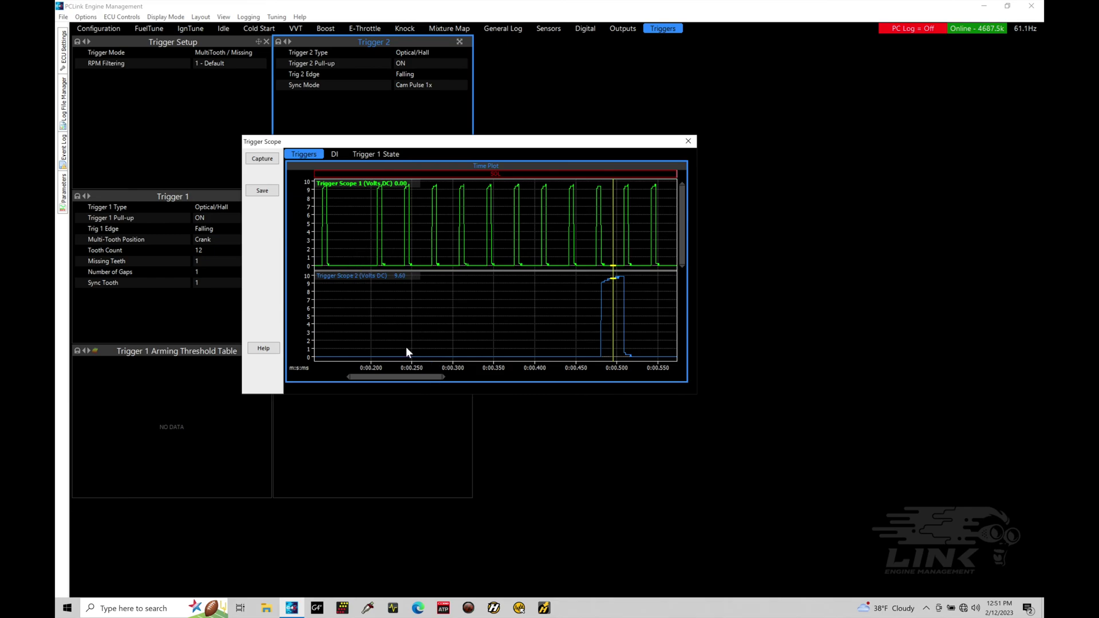
pyautogui.moveTo(417, 377)
pyautogui.mouseDown()
pyautogui.moveTo(460, 377)
pyautogui.moveTo(422, 379)
pyautogui.mouseUp()
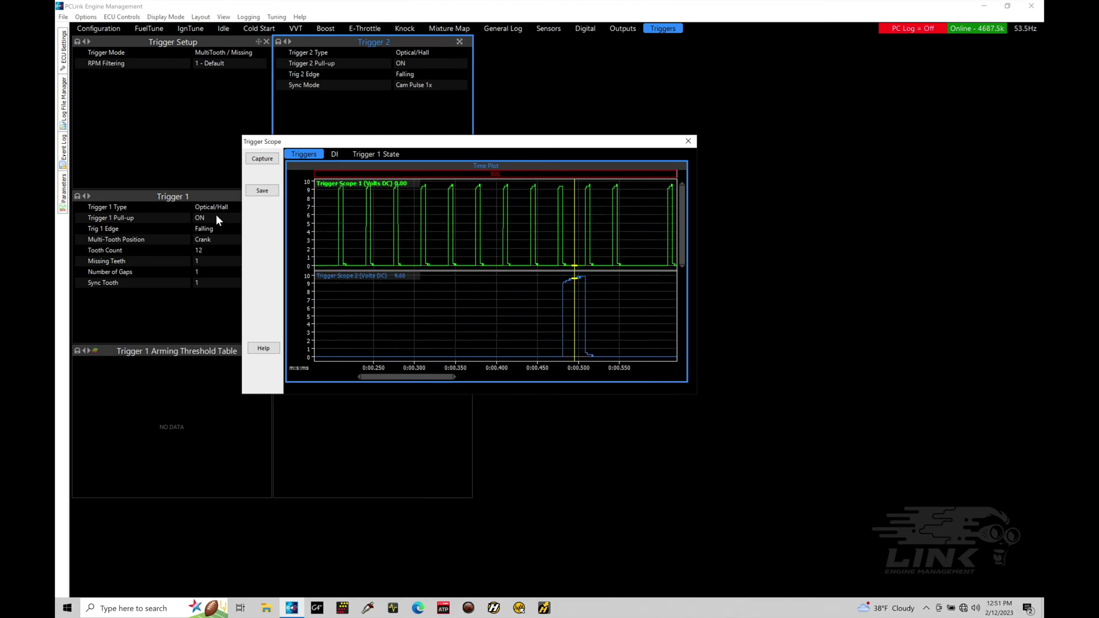
pyautogui.click(401, 380)
pyautogui.click(336, 155)
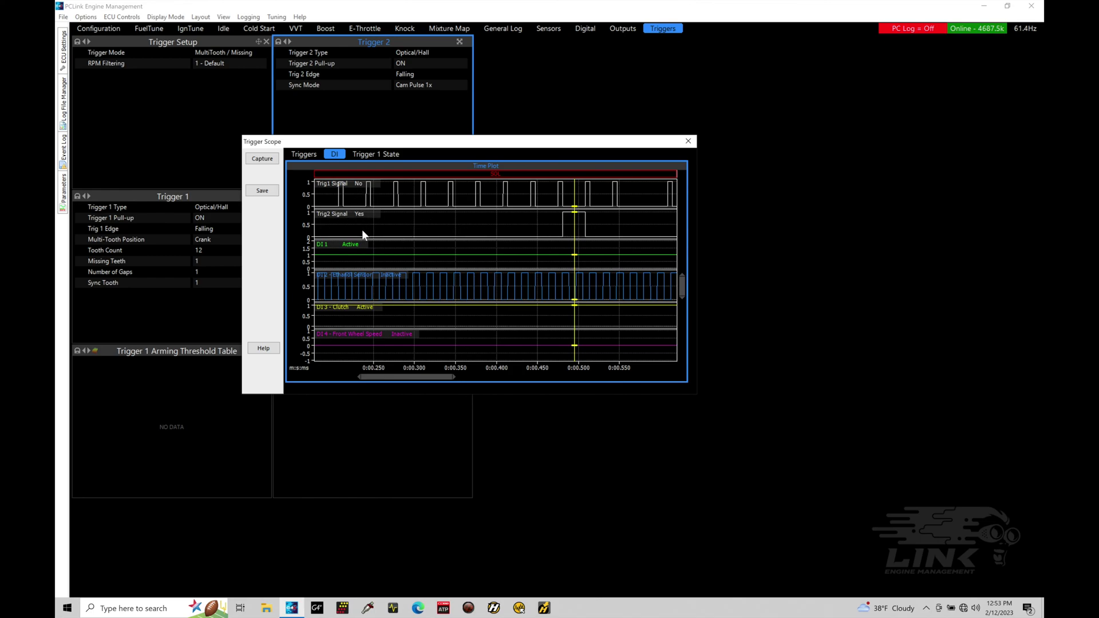
# Step: Compare the captured Trigger 1 and Trigger 2 voltage waveforms with the digital signal traces, checking Trig1 Signal on and between the teeth
pyautogui.click(305, 156)
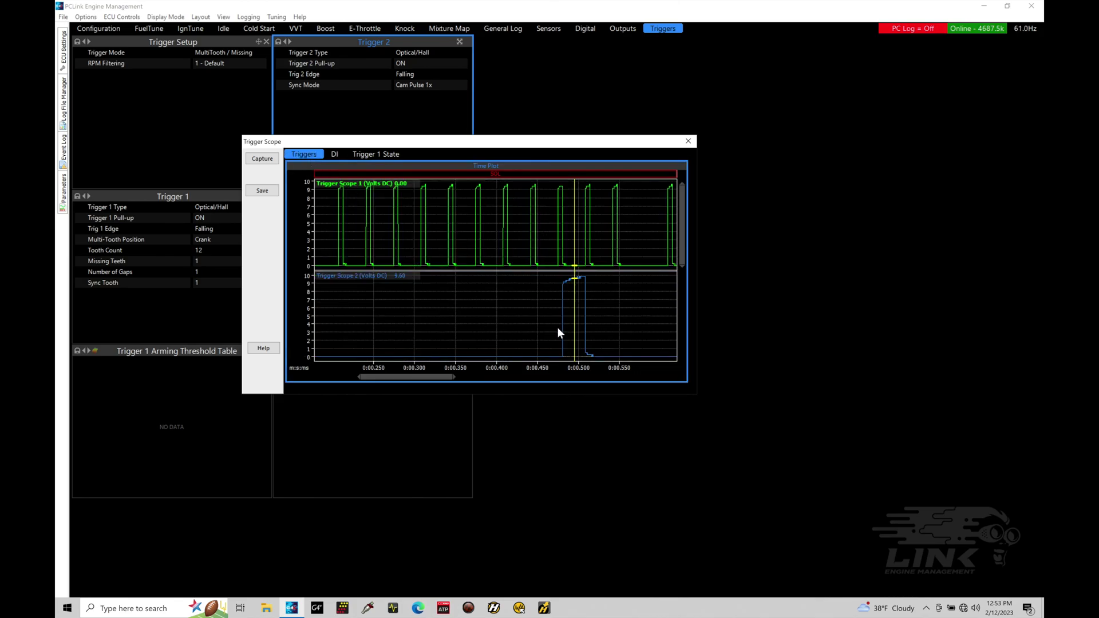
pyautogui.click(336, 152)
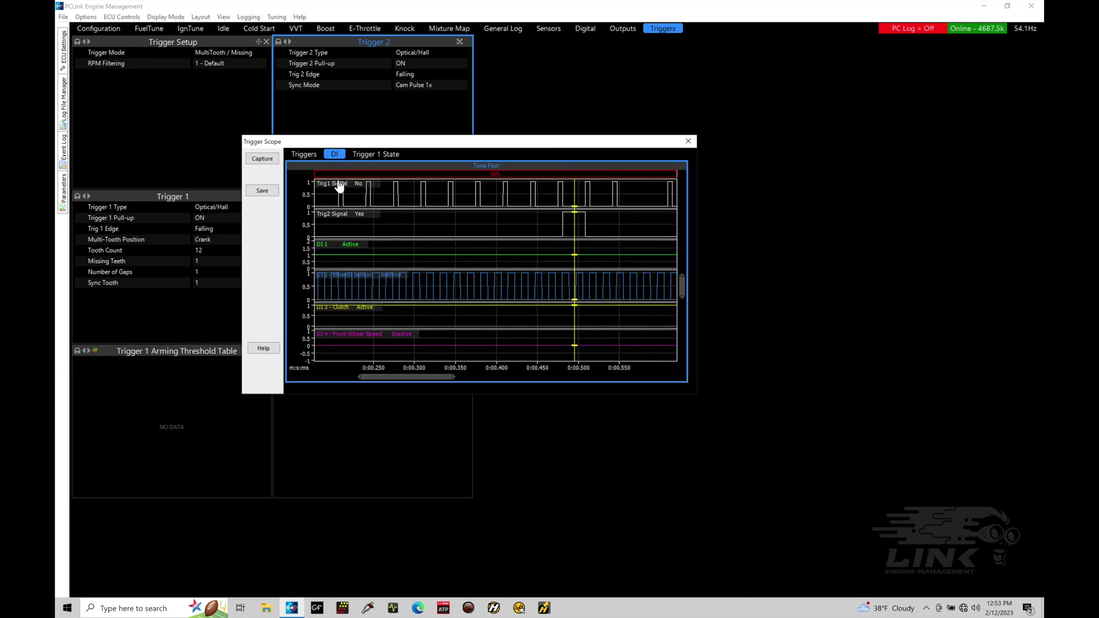
pyautogui.click(368, 195)
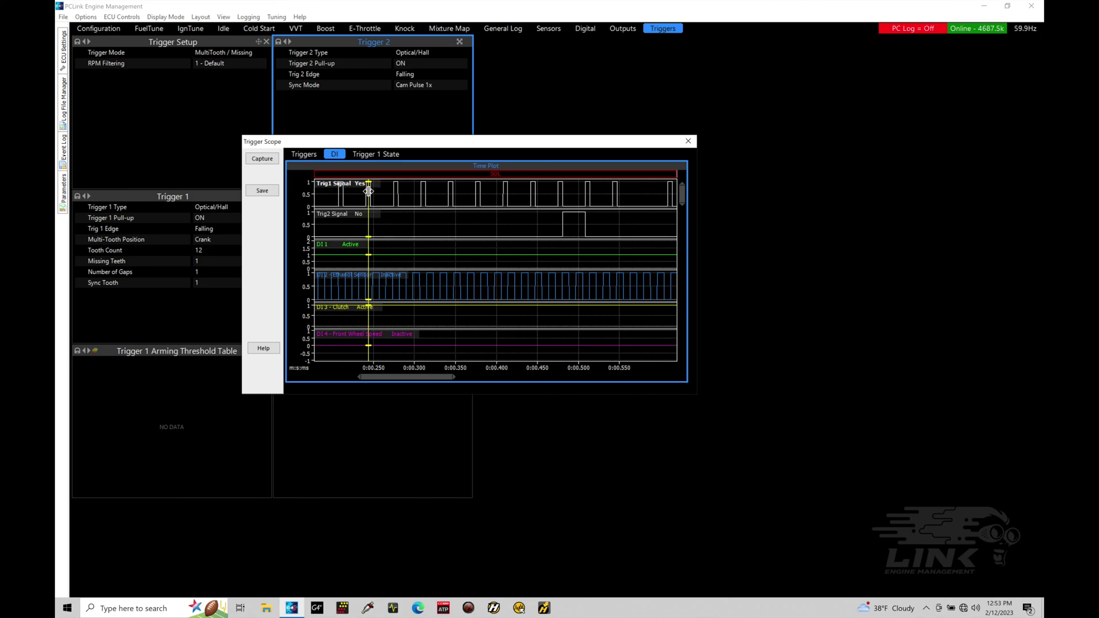
pyautogui.click(383, 206)
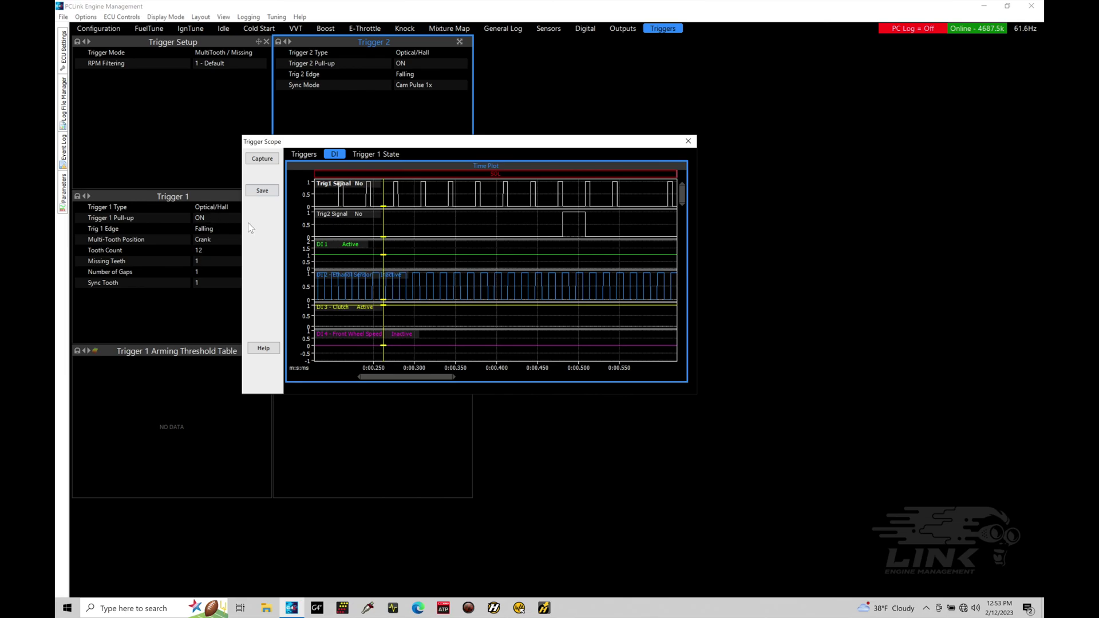
# Step: Examine the Trigger 1 State plot at successive Trigger 1 teeth and at the Trigger 2 pulse
pyautogui.click(372, 156)
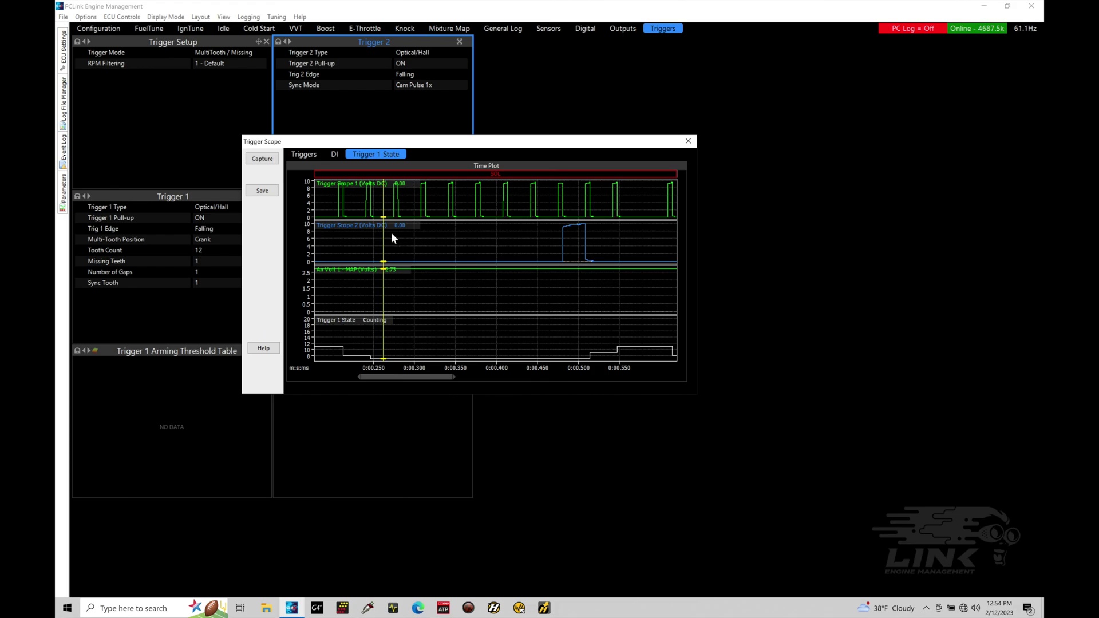
pyautogui.moveTo(398, 206); pyautogui.dragTo(424, 205)
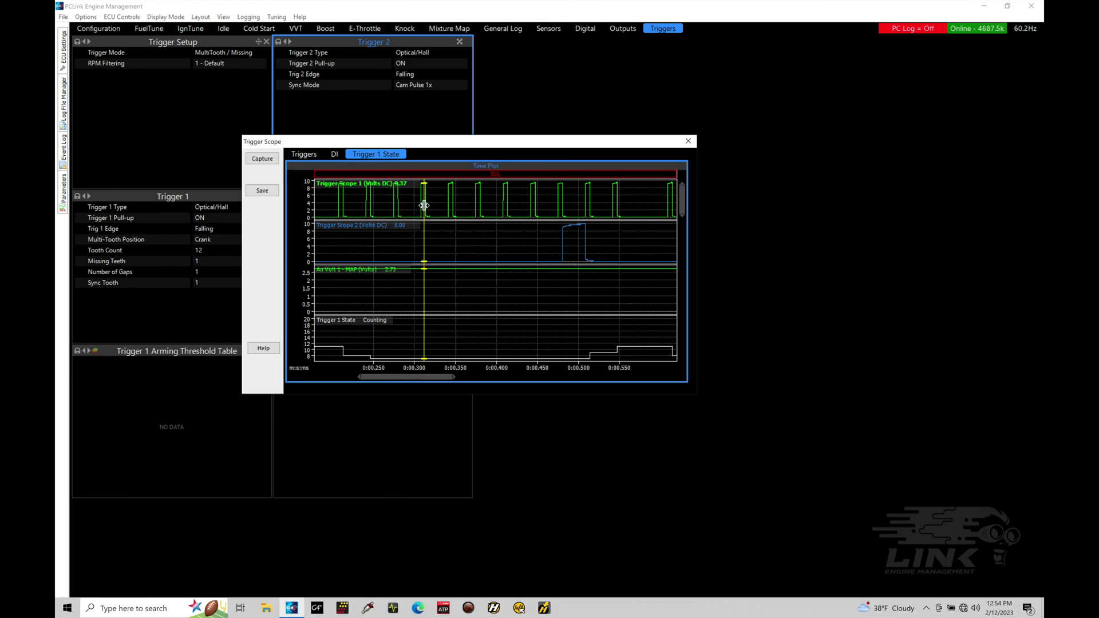
pyautogui.click(450, 197)
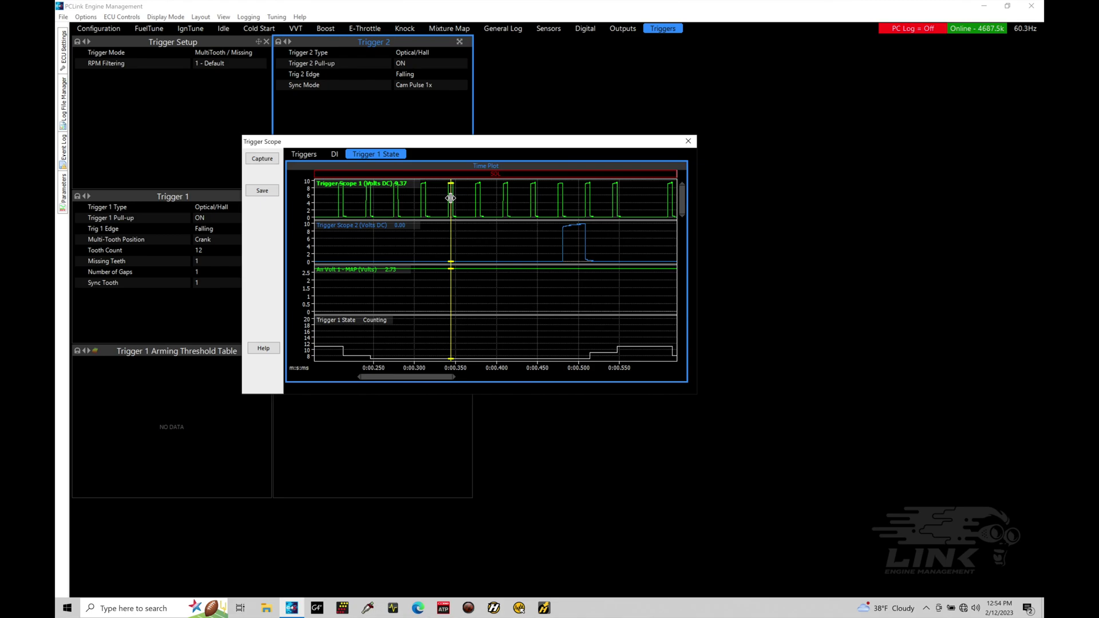
pyautogui.click(476, 195)
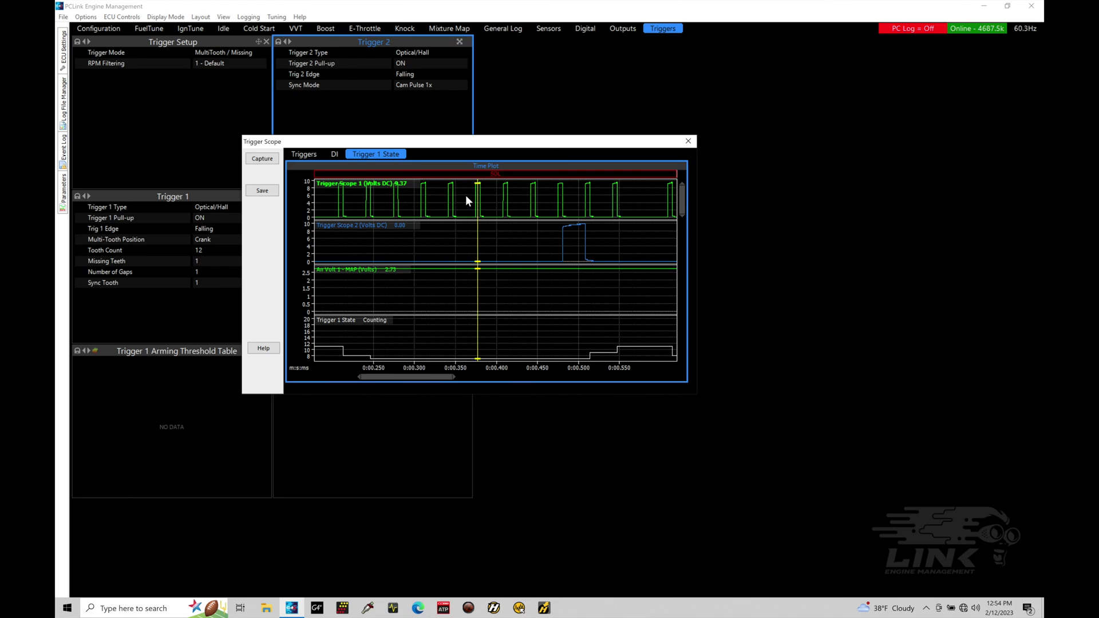
pyautogui.click(572, 245)
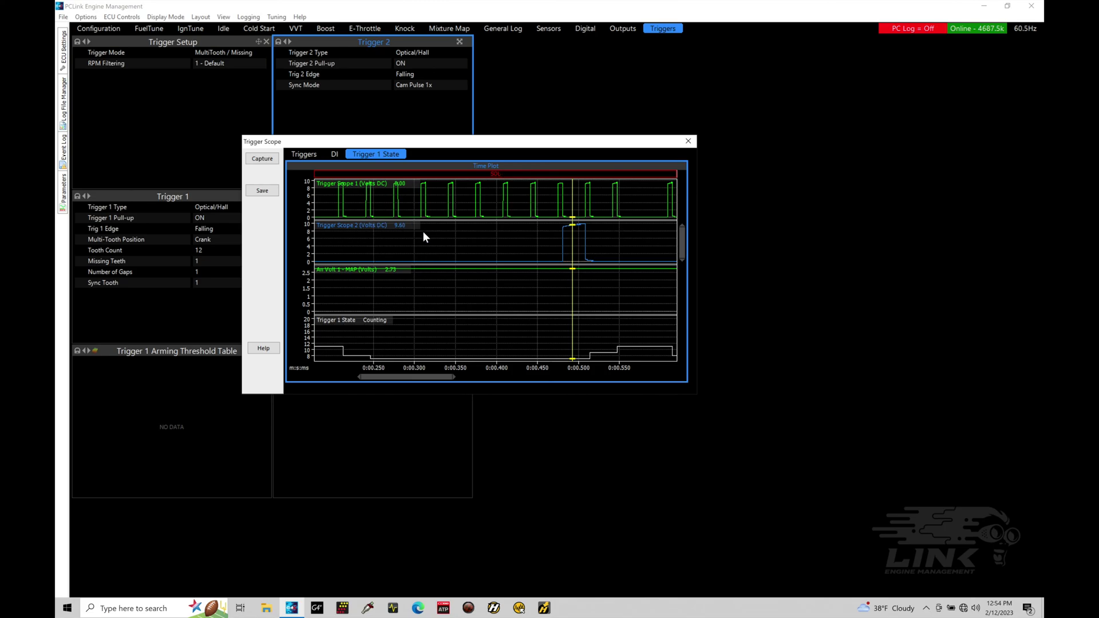
# Step: Return to the trigger waveforms, bring up the save dialog for the capture, dismiss it without saving, and close the Trigger Scope
pyautogui.click(311, 154)
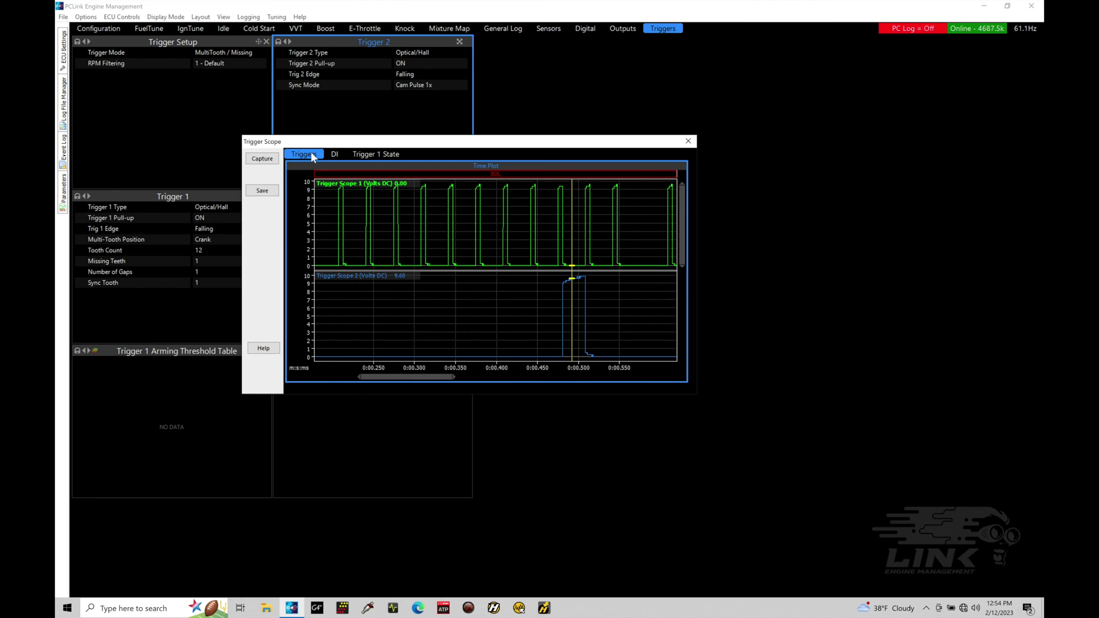
pyautogui.click(265, 191)
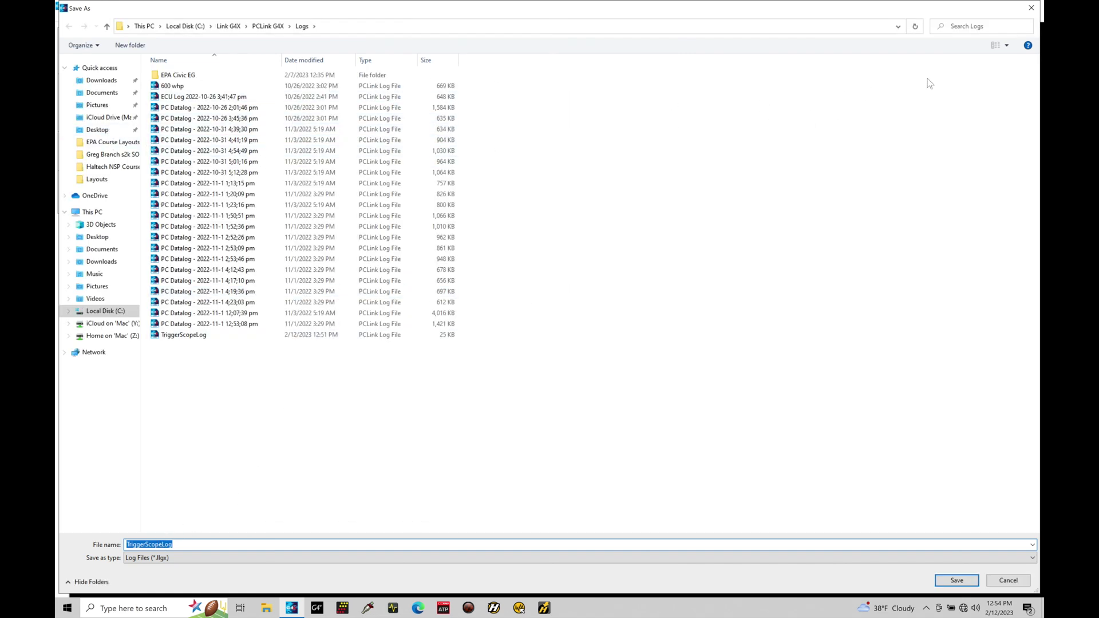
pyautogui.click(1031, 8)
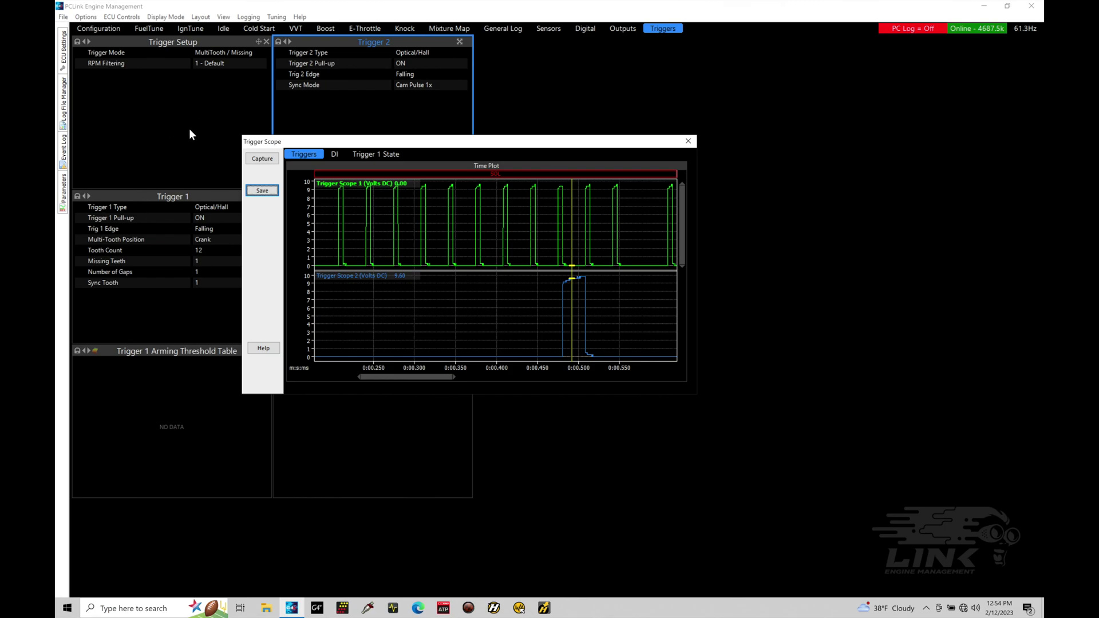
pyautogui.click(688, 141)
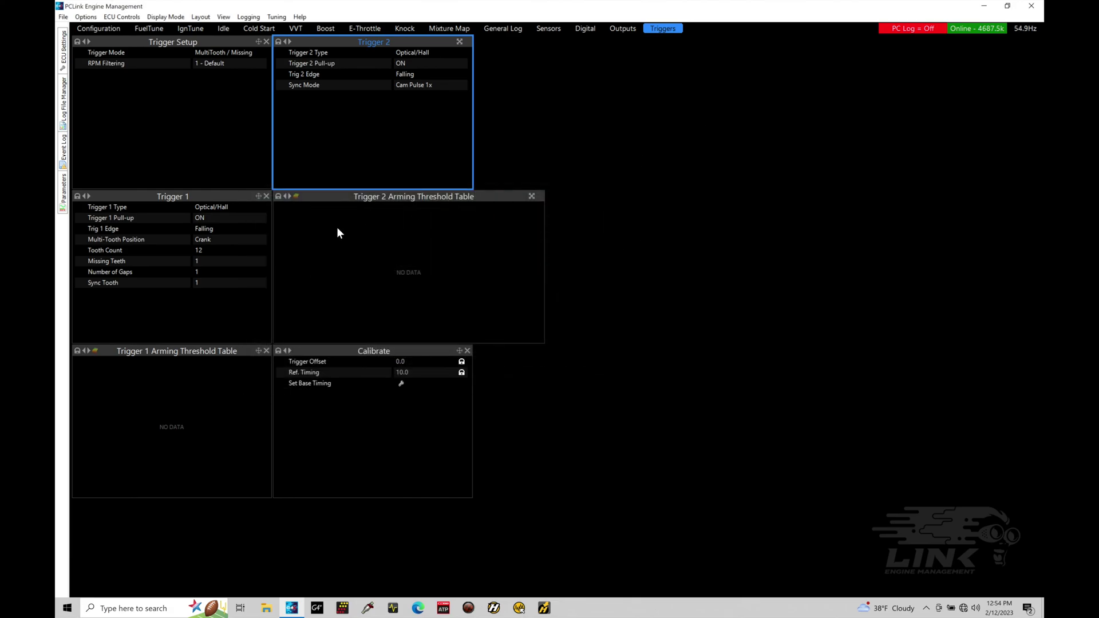